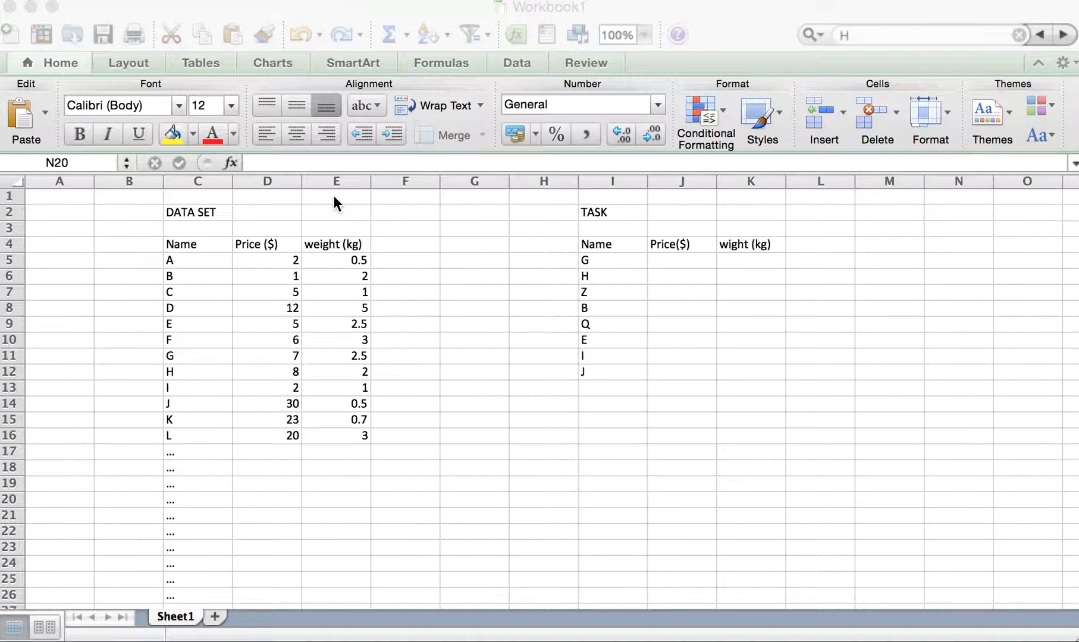
- Examine the Name, Price and weight columns of the data set in columns C to E
{"action": "left_click", "coordinate": [206, 180]}
{"action": "left_click", "coordinate": [202, 180]}
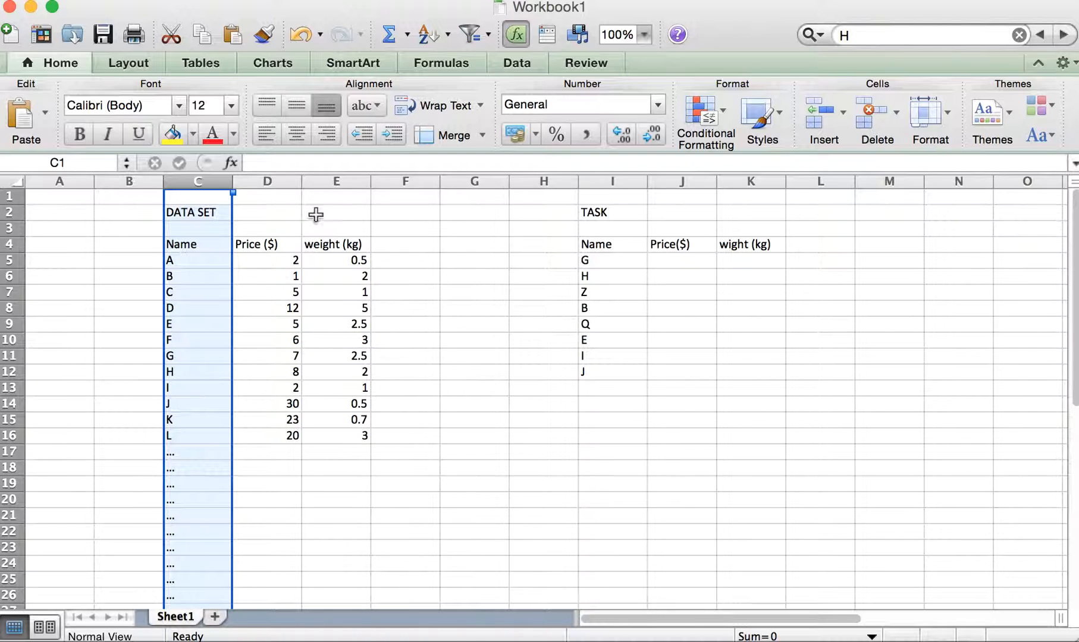
{"action": "left_click", "coordinate": [277, 175]}
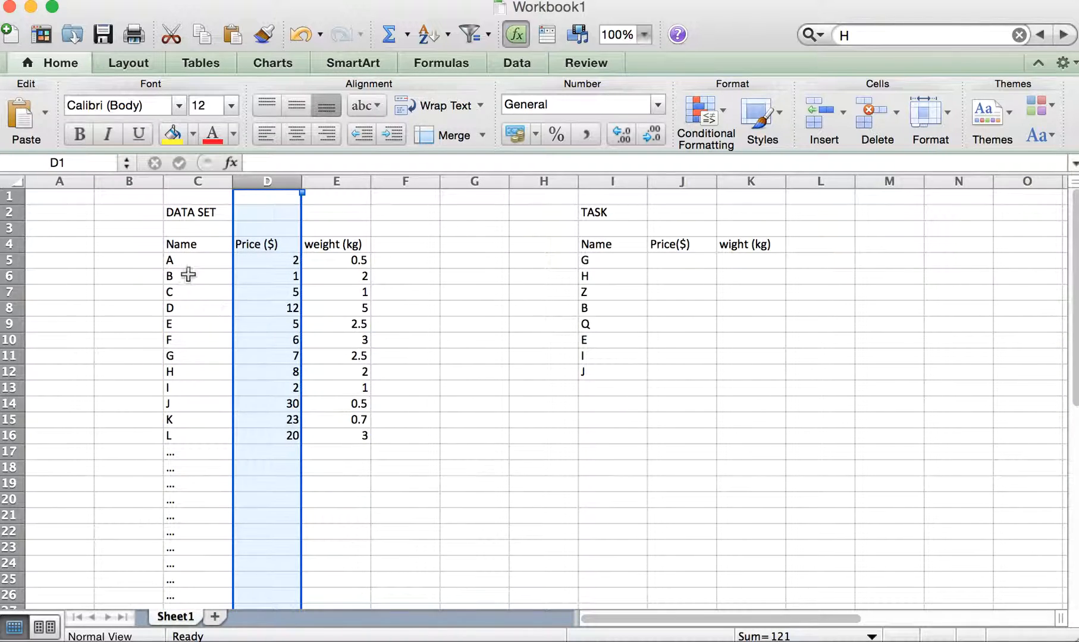
{"action": "left_click", "coordinate": [342, 181]}
{"action": "left_click", "coordinate": [404, 181]}
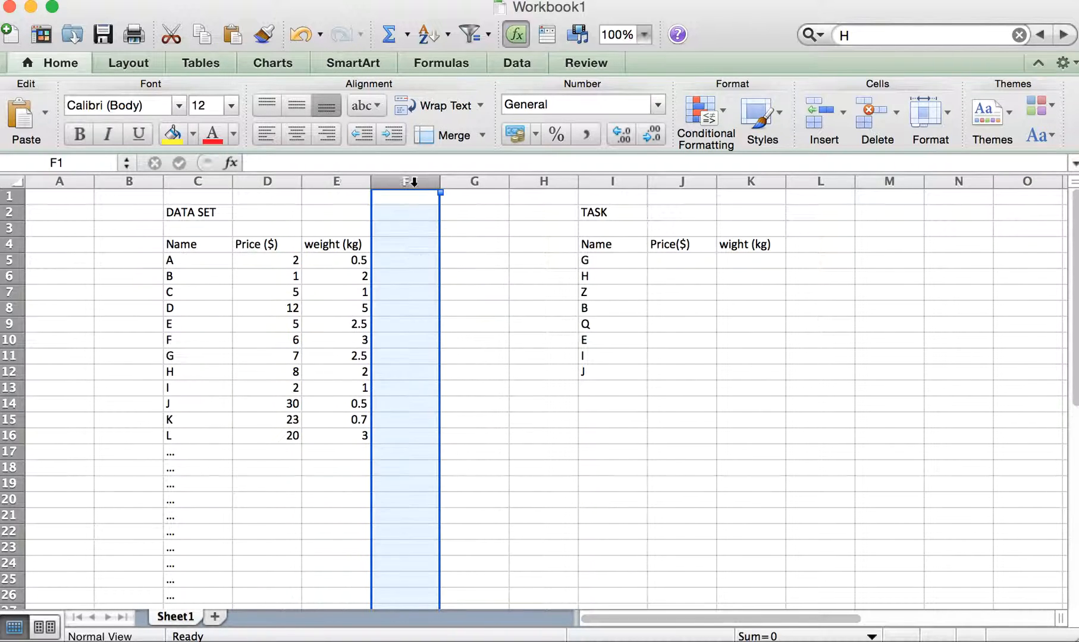
{"action": "left_click", "coordinate": [467, 181]}
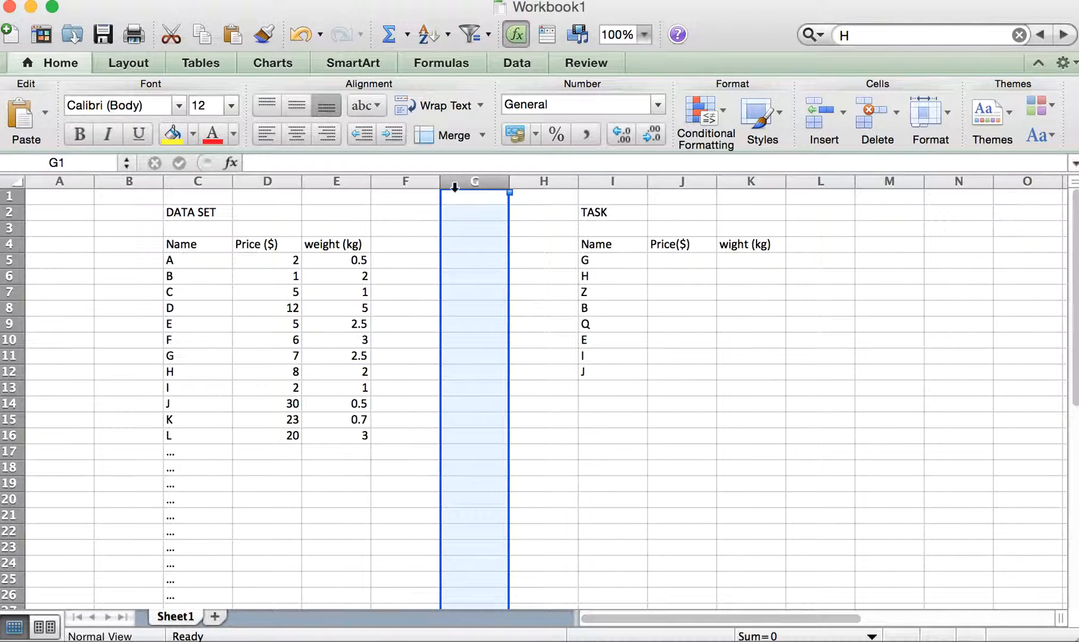
{"action": "left_click", "coordinate": [290, 197]}
{"action": "left_click_drag", "start_coordinate": [196, 181], "coordinate": [349, 194]}
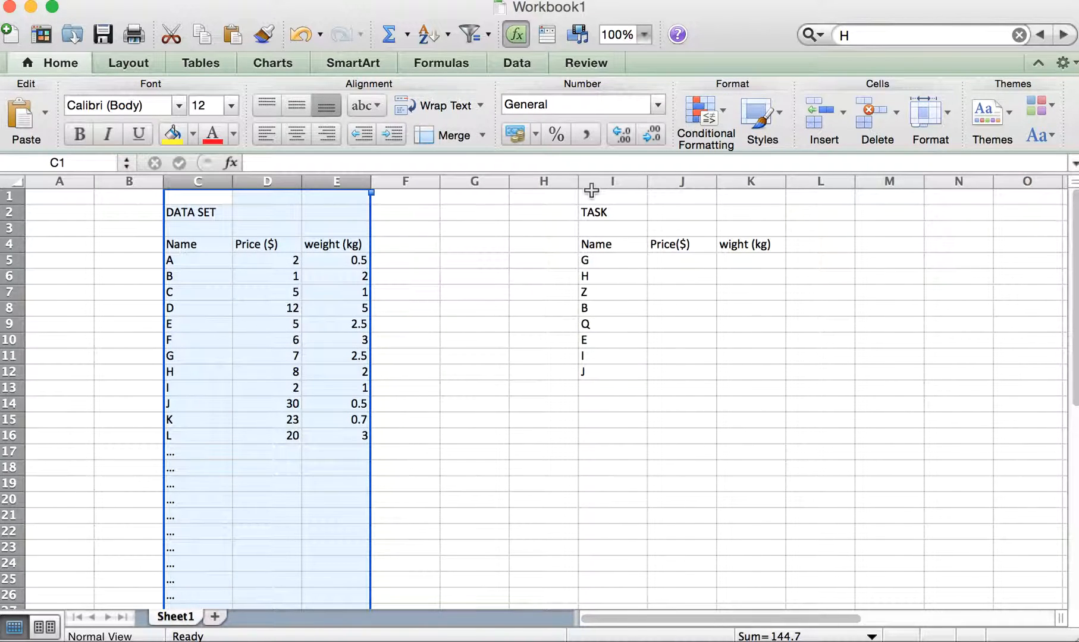
- Examine the task table in columns I to K and its list of names to look up
{"action": "left_click_drag", "start_coordinate": [608, 181], "coordinate": [730, 201]}
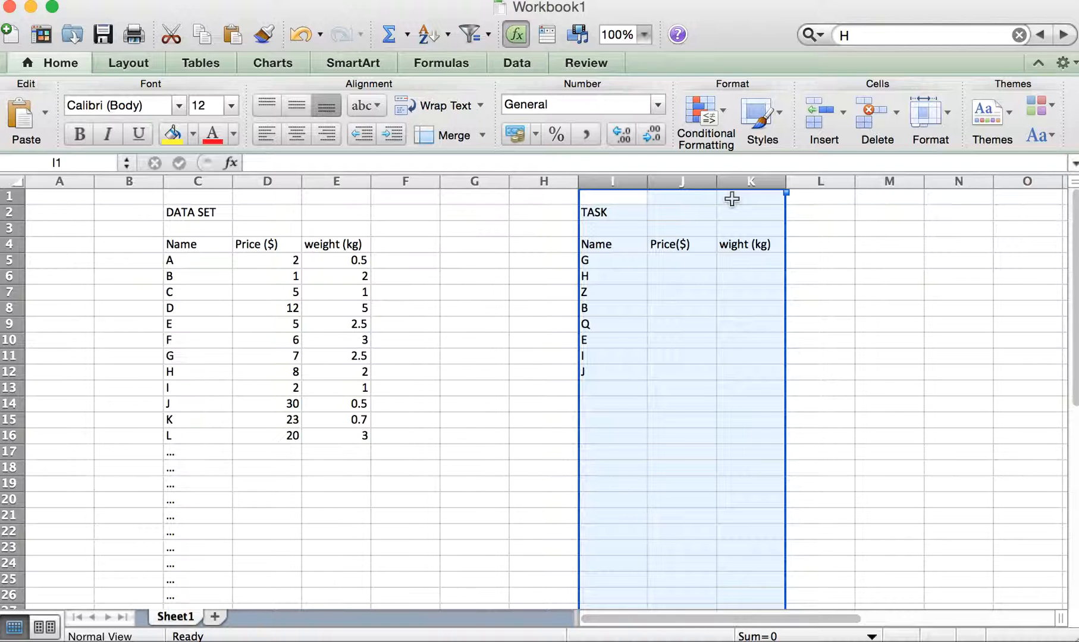
{"action": "left_click", "coordinate": [874, 230]}
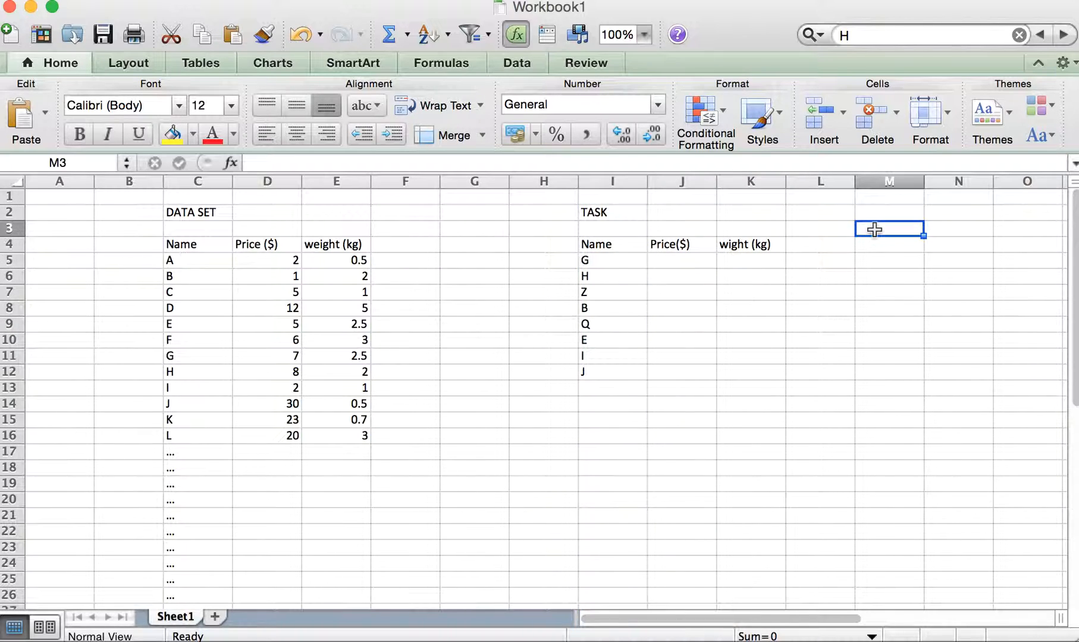
{"action": "left_click", "coordinate": [620, 182]}
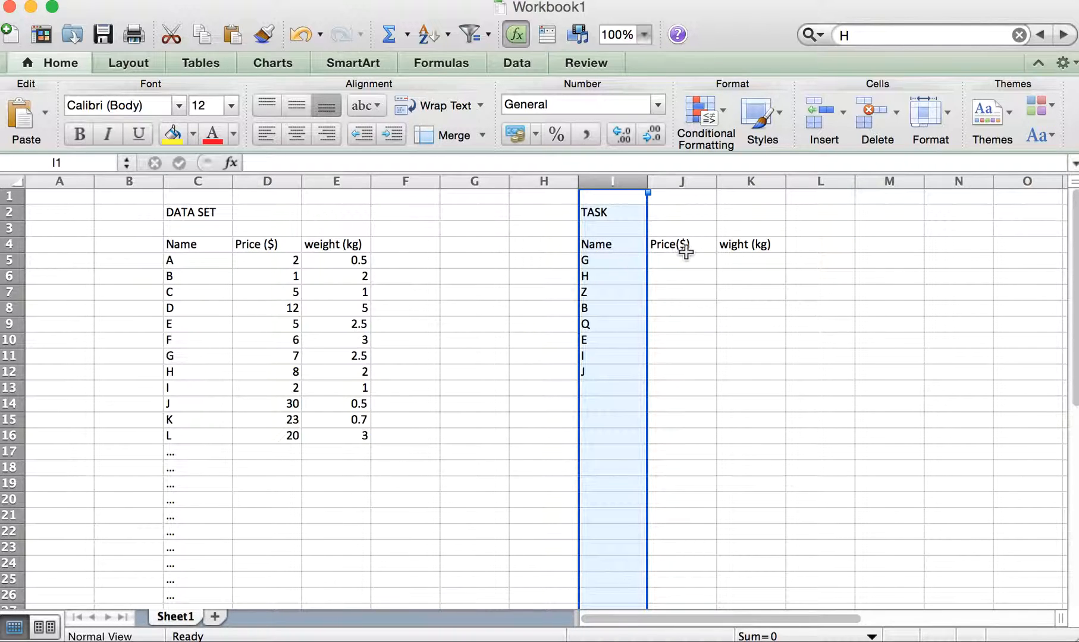
{"action": "left_click", "coordinate": [601, 262]}
{"action": "left_click", "coordinate": [601, 276]}
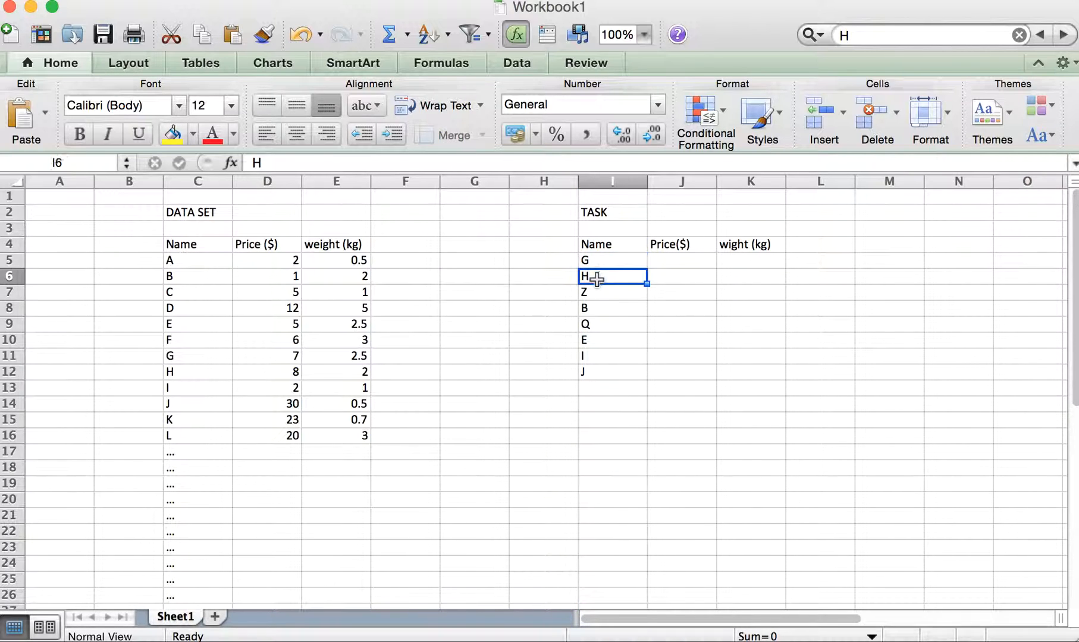
{"action": "left_click", "coordinate": [604, 292]}
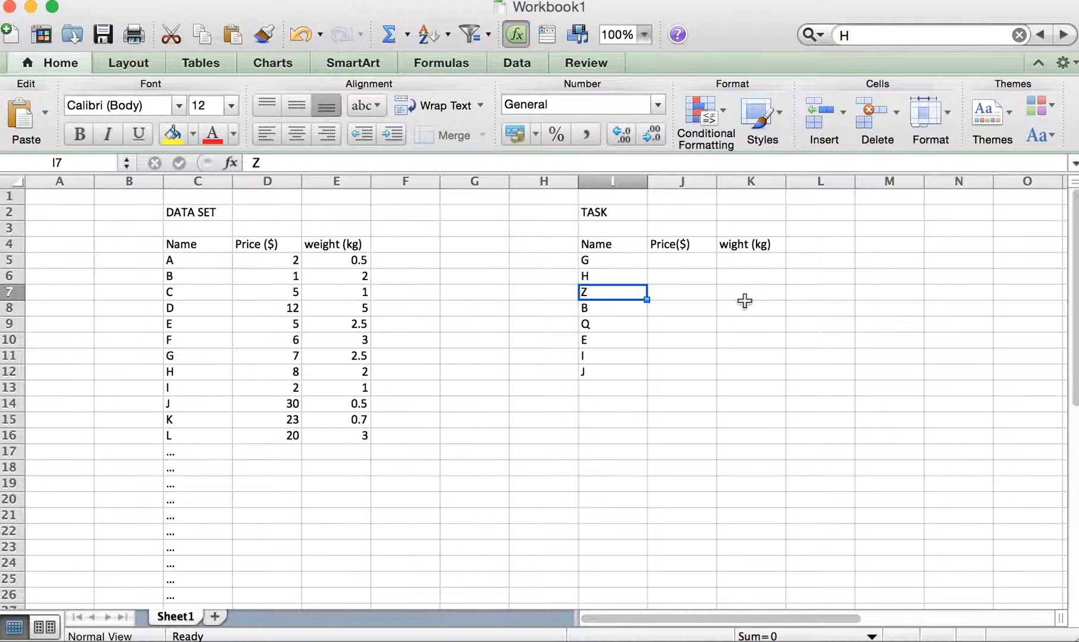
{"action": "left_click", "coordinate": [866, 228]}
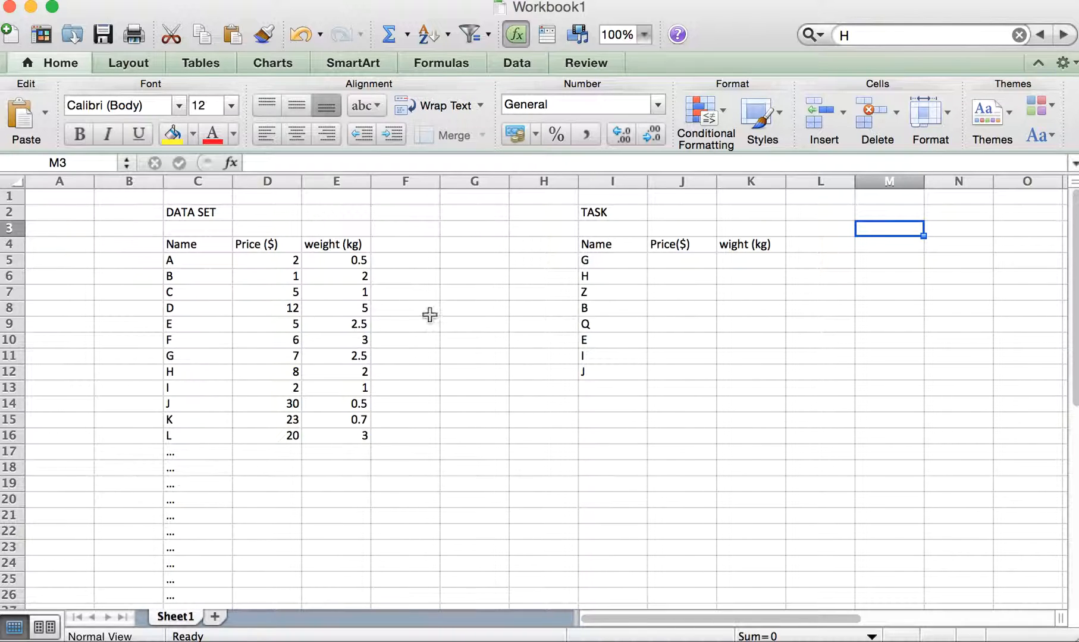
- Search the sheet for H to locate that item's row in the data set
{"action": "left_click", "coordinate": [586, 277]}
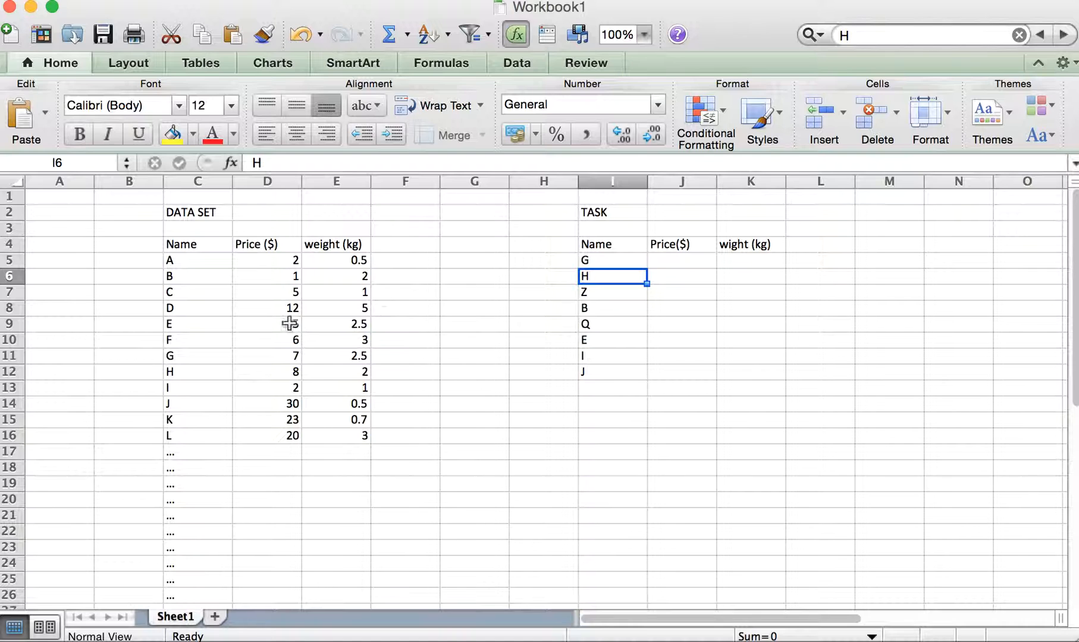
{"action": "left_click", "coordinate": [190, 370]}
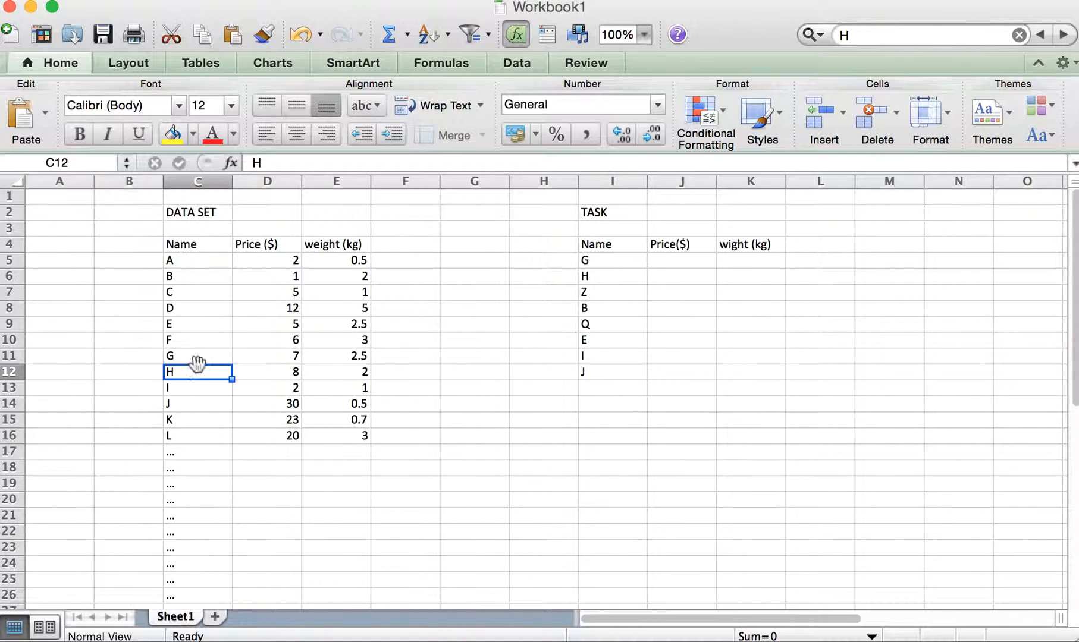
{"action": "left_click", "coordinate": [469, 214]}
{"action": "key", "text": "super+f"}
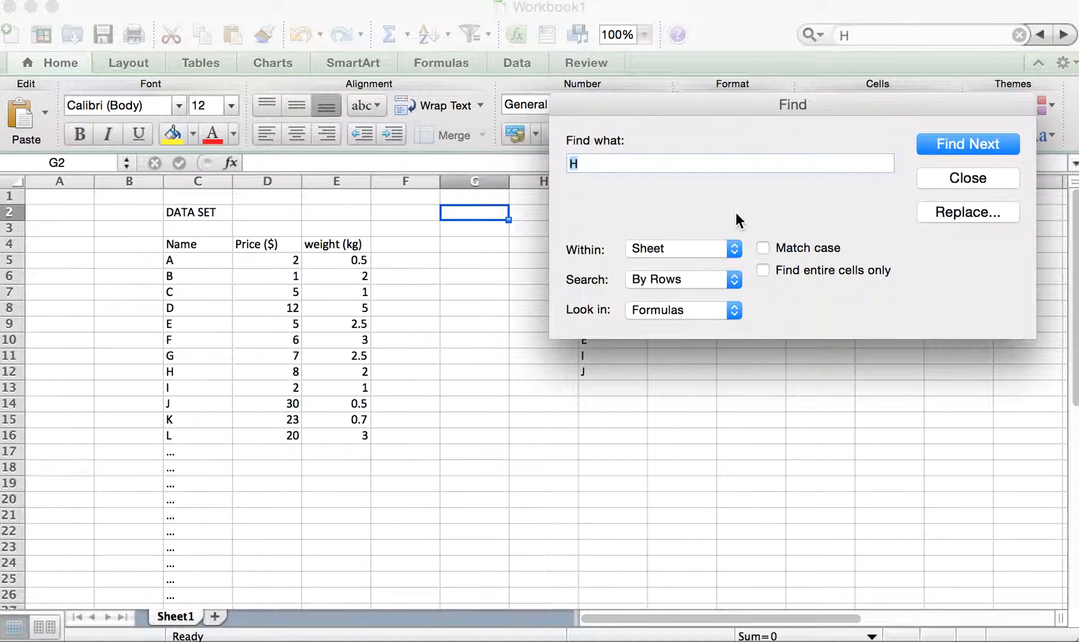
{"action": "left_click", "coordinate": [970, 147]}
{"action": "left_click", "coordinate": [970, 146]}
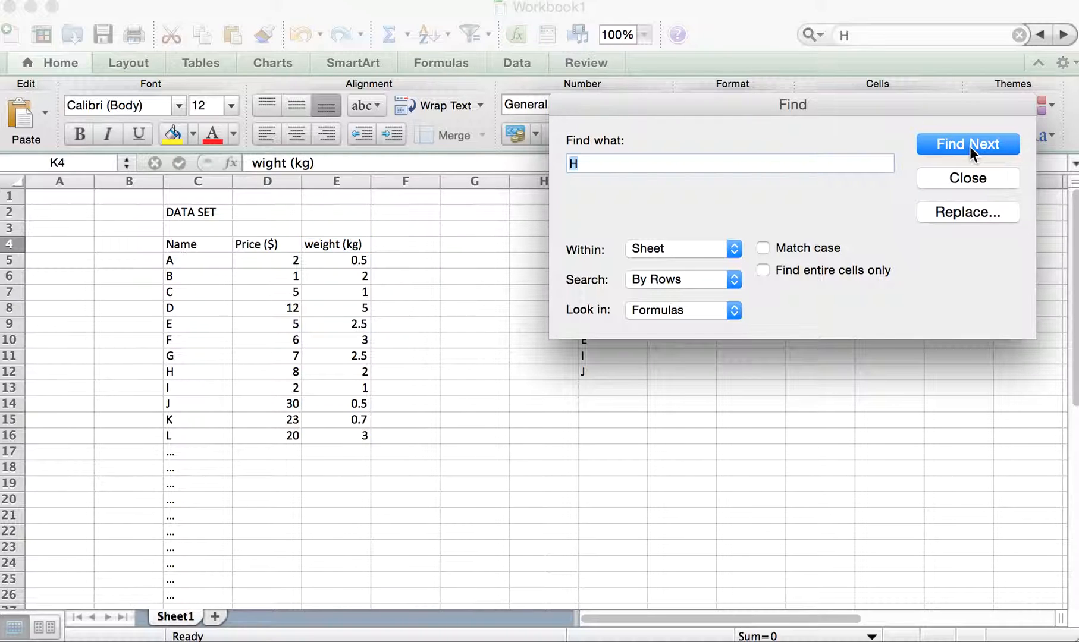
{"action": "left_click", "coordinate": [970, 147]}
{"action": "left_click", "coordinate": [969, 146]}
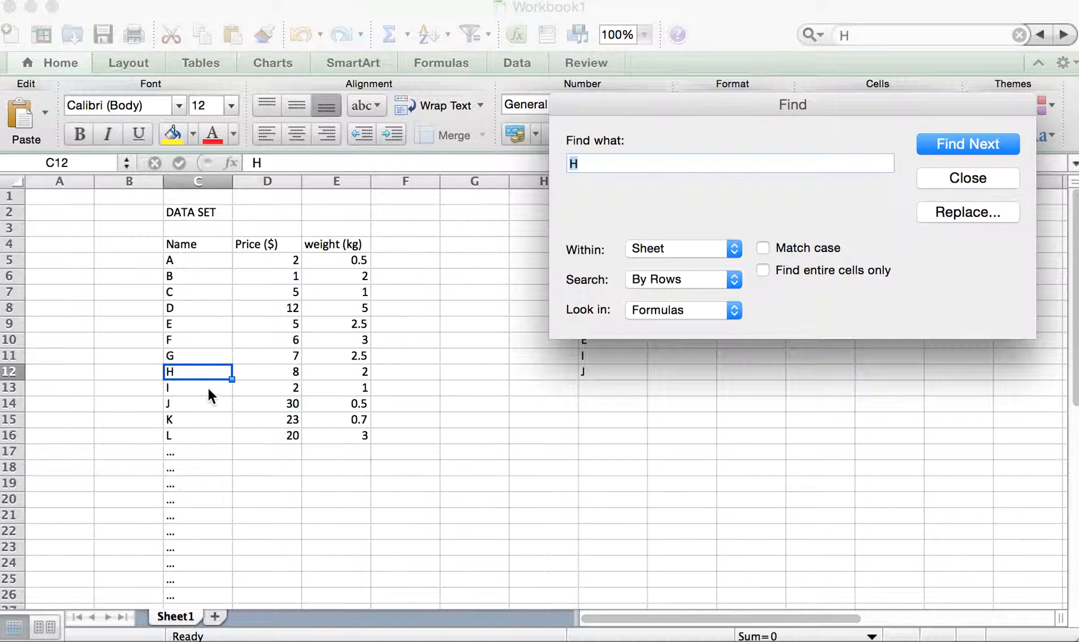
{"action": "left_click", "coordinate": [976, 188]}
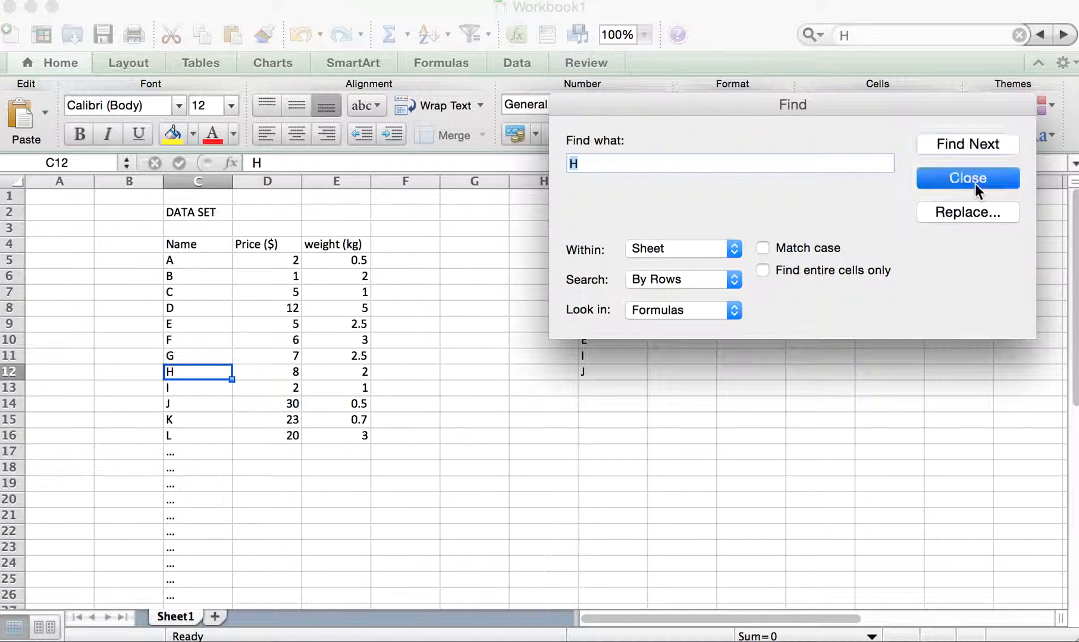
- Copy item H's price and weight from the data set into its row of the task table, starting at J6
{"action": "left_click_drag", "start_coordinate": [260, 374], "coordinate": [321, 371]}
{"action": "key", "text": "super+c"}
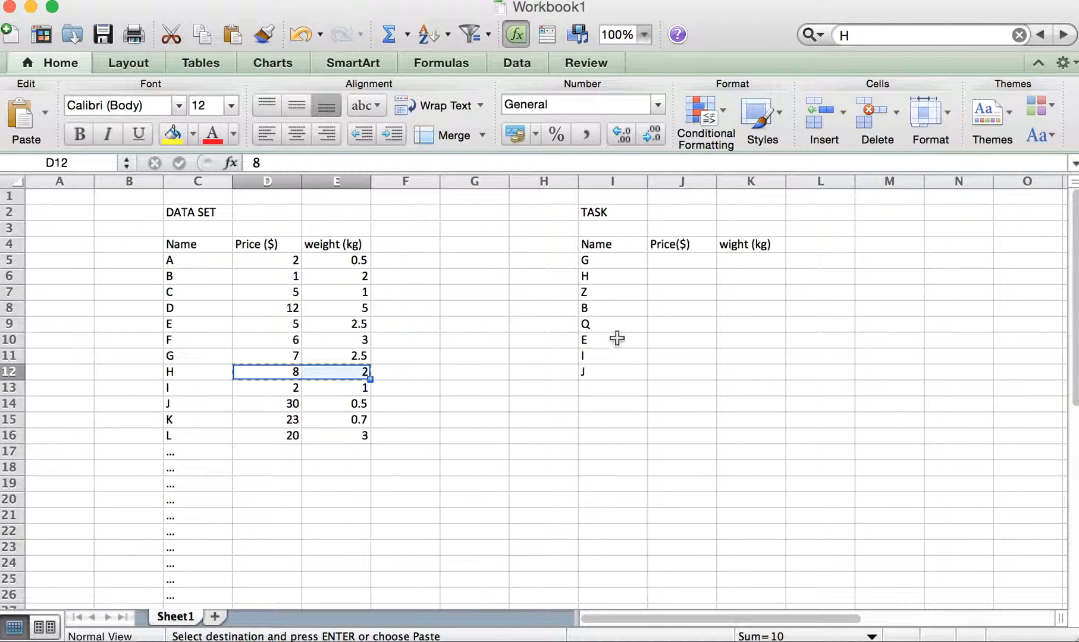
{"action": "left_click", "coordinate": [660, 277]}
{"action": "key", "text": "super+v"}
{"action": "left_click", "coordinate": [940, 321]}
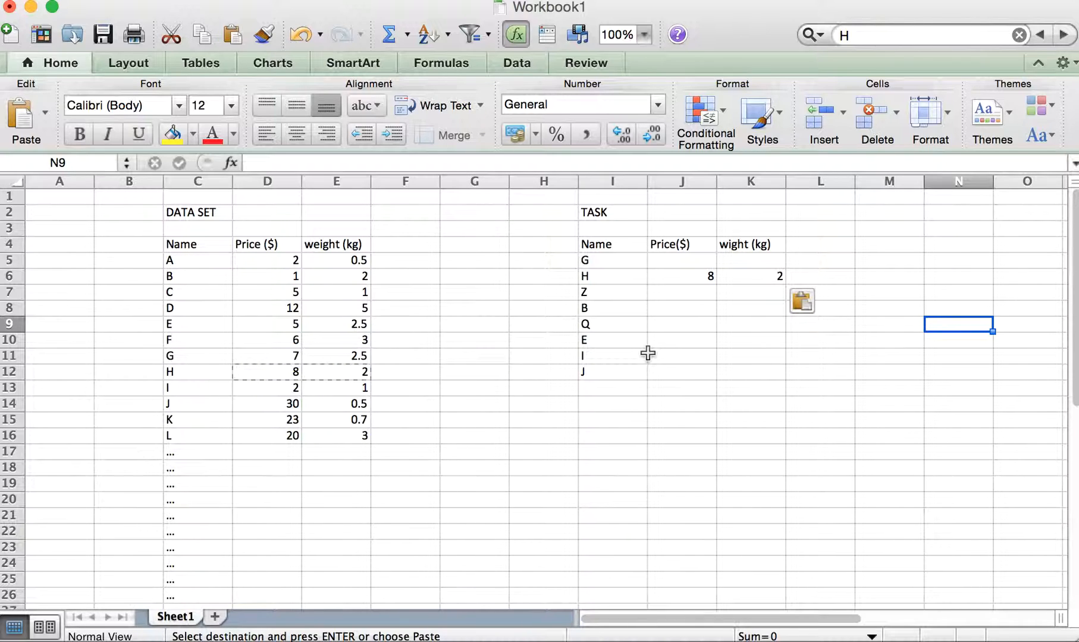
- Clear the contents of the task table's price and weight cells J5:K12
{"action": "left_click_drag", "start_coordinate": [629, 182], "coordinate": [752, 181]}
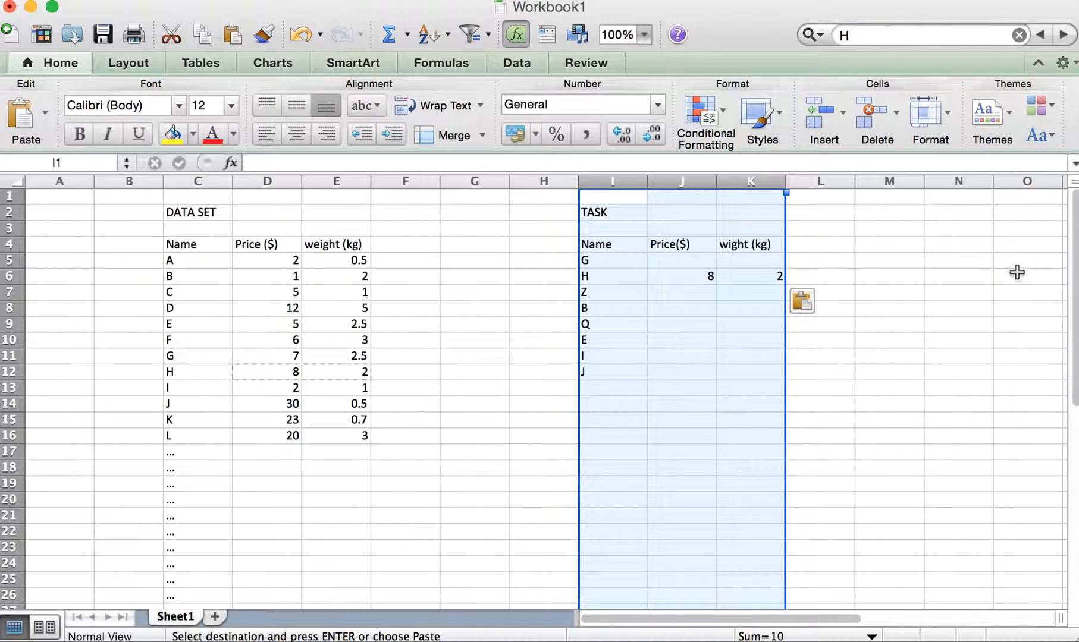
{"action": "left_click", "coordinate": [952, 278]}
{"action": "left_click_drag", "start_coordinate": [701, 262], "coordinate": [779, 376]}
{"action": "right_click", "coordinate": [750, 357]}
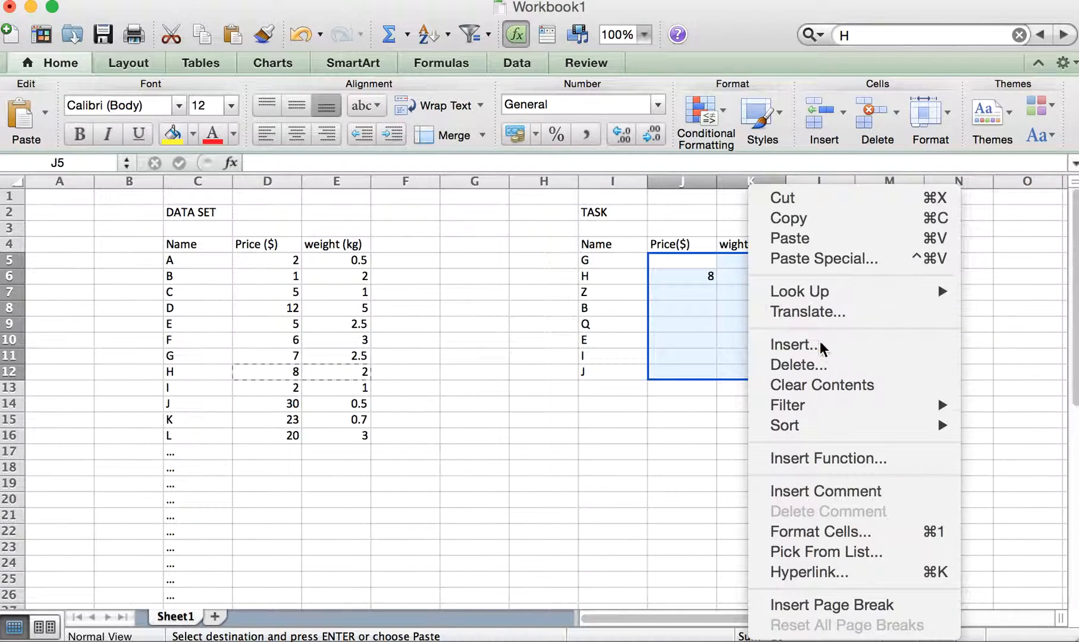
{"action": "left_click", "coordinate": [824, 385]}
{"action": "left_click", "coordinate": [889, 340]}
- Begin a VLOOKUP formula in price cell J5 with I5 as the lookup value
{"action": "left_click", "coordinate": [682, 261]}
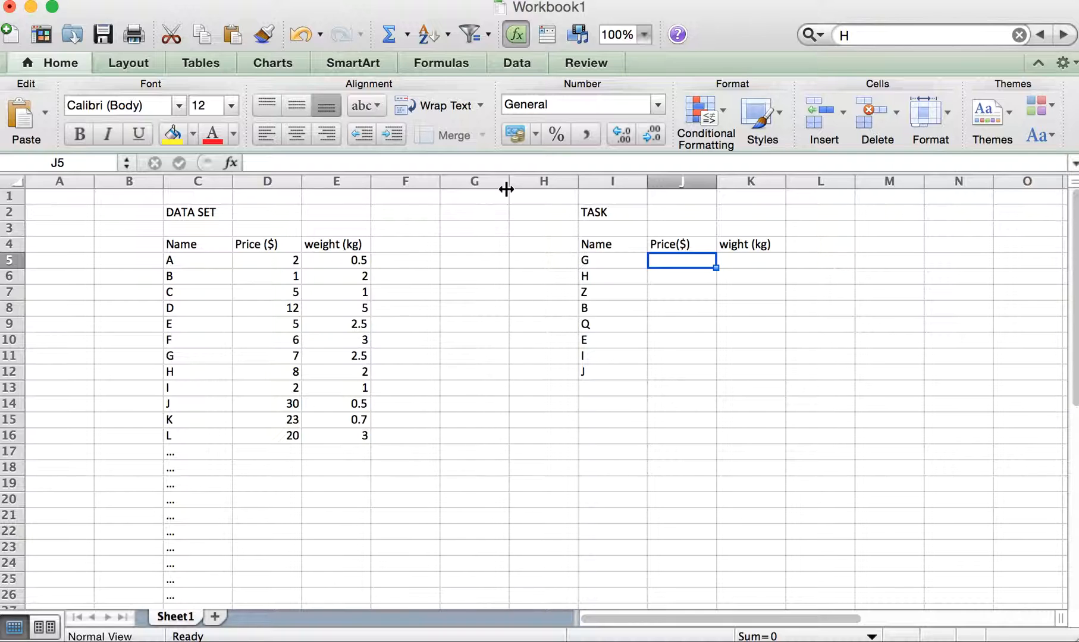
{"action": "left_click", "coordinate": [477, 160]}
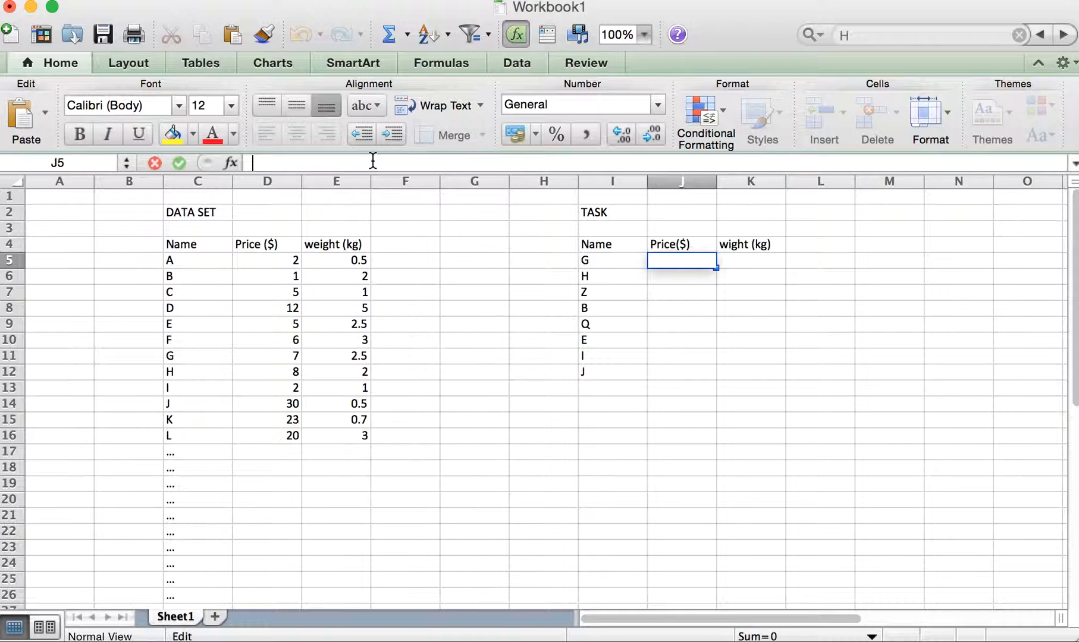
{"action": "type", "text": "="}
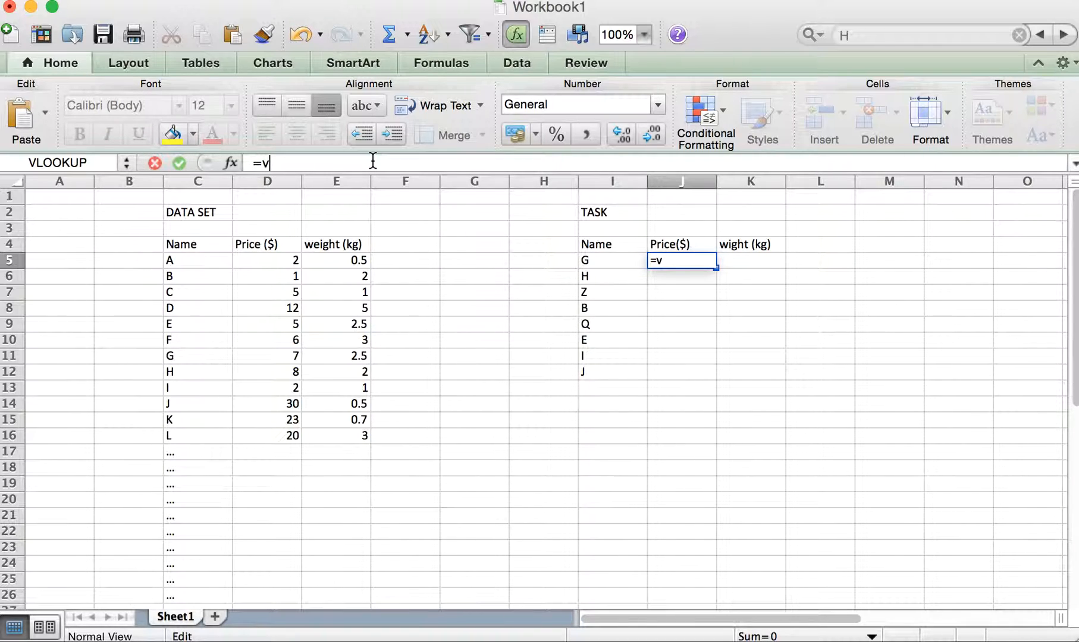
{"action": "type", "text": "vlookup("}
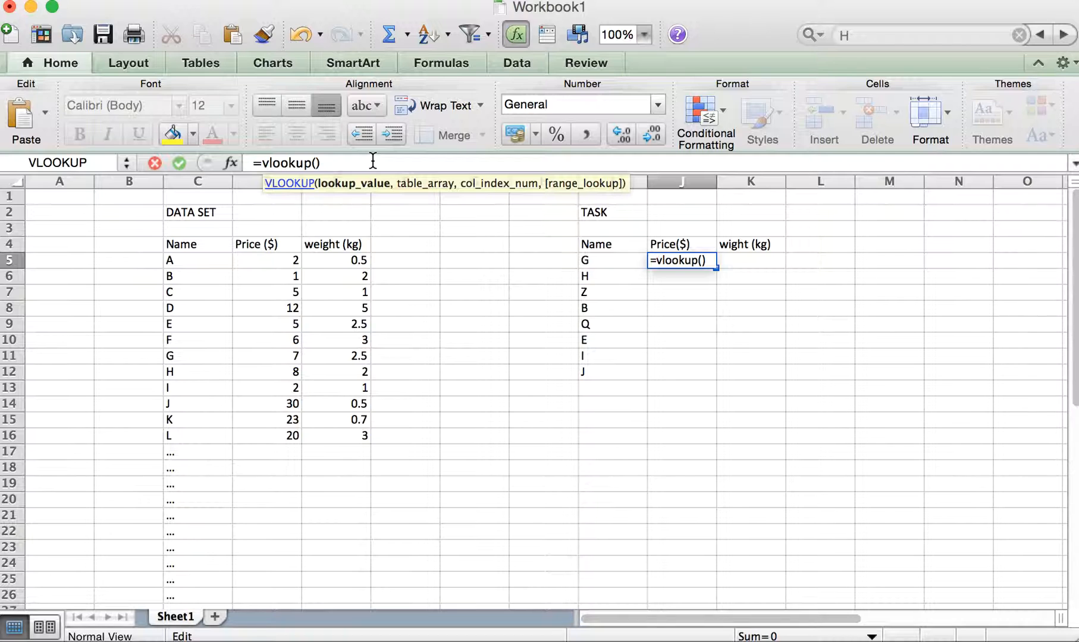
{"action": "left_click", "coordinate": [316, 162]}
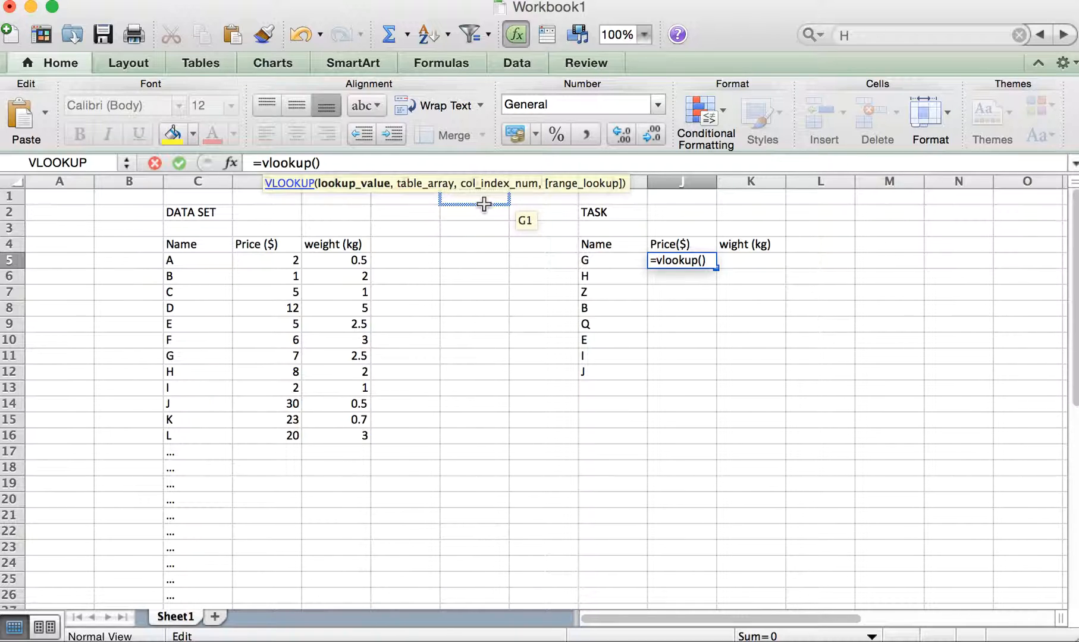
{"action": "left_click", "coordinate": [598, 261]}
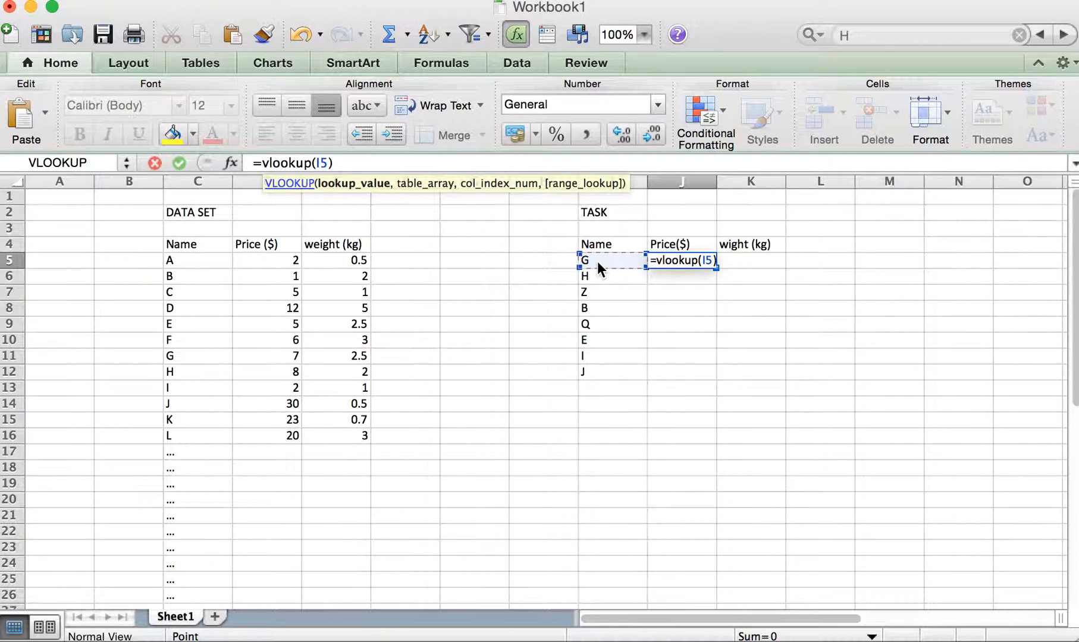
{"action": "type", "text": ","}
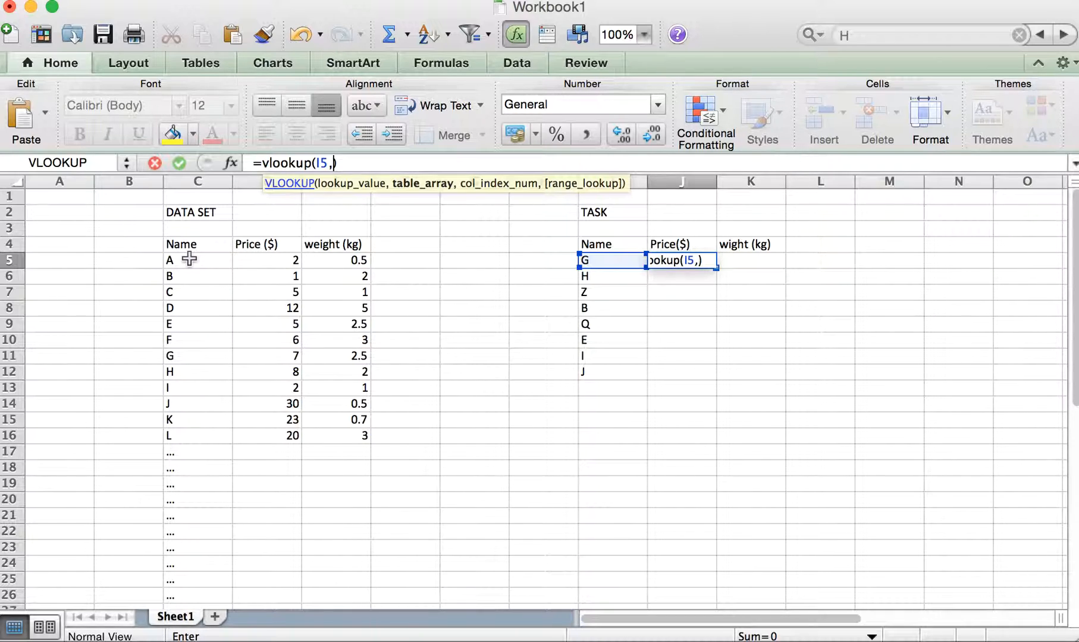
- Complete J5's VLOOKUP with table array C5:E16, column index 2 and range lookup FALSE, and check the entered formula
{"action": "left_click_drag", "start_coordinate": [182, 260], "coordinate": [348, 430]}
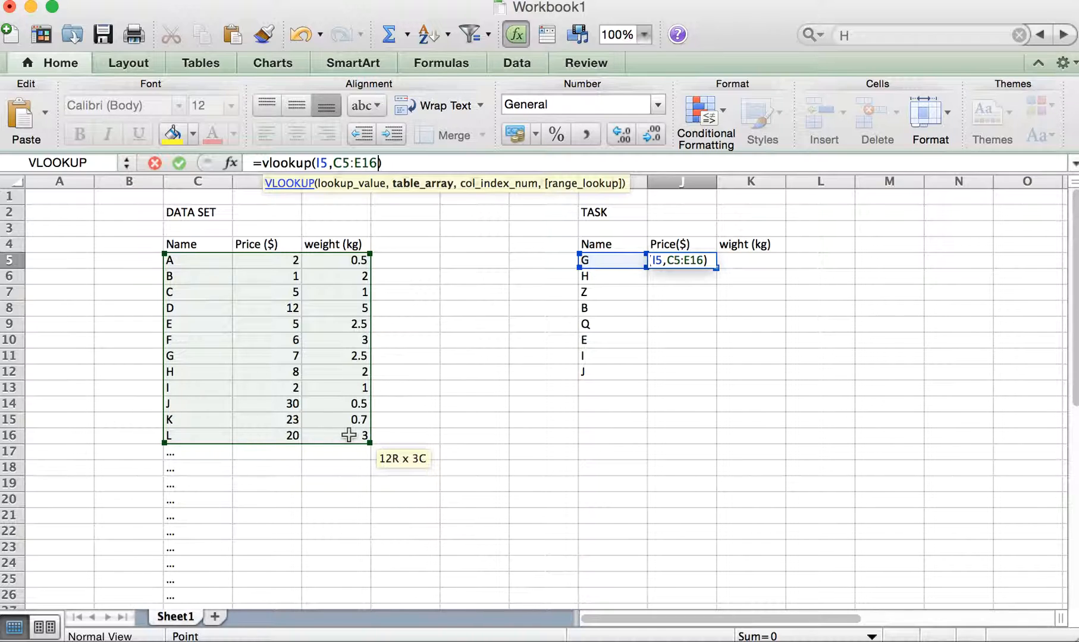
{"action": "mouse_move", "coordinate": [350, 435]}
{"action": "left_mouse_down"}
{"action": "mouse_move", "coordinate": [357, 546]}
{"action": "mouse_move", "coordinate": [360, 440]}
{"action": "left_mouse_up"}
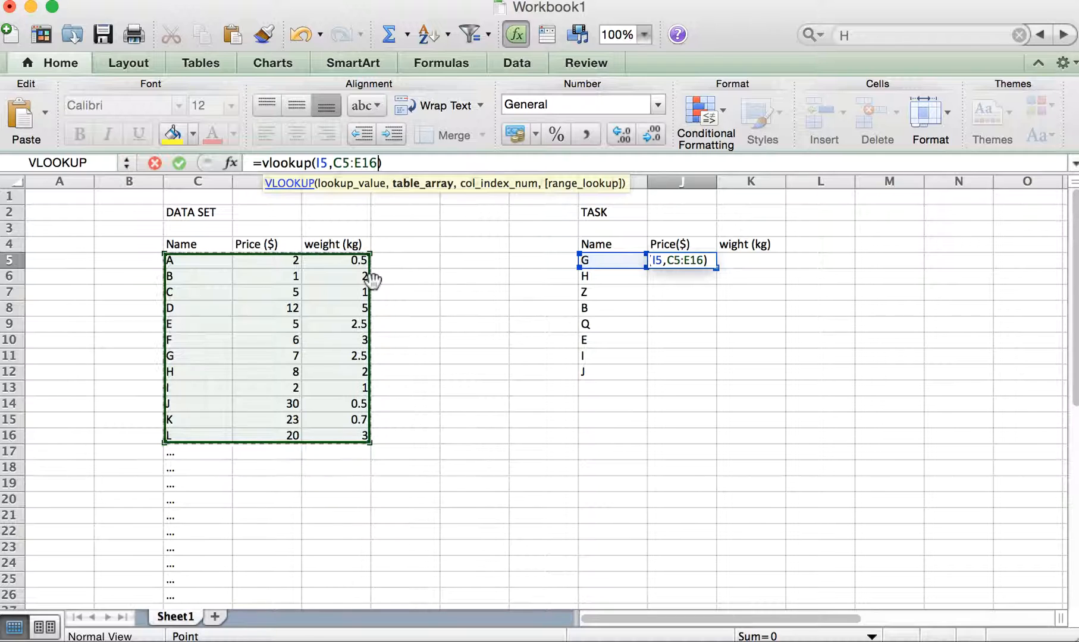
{"action": "type", "text": ",2"}
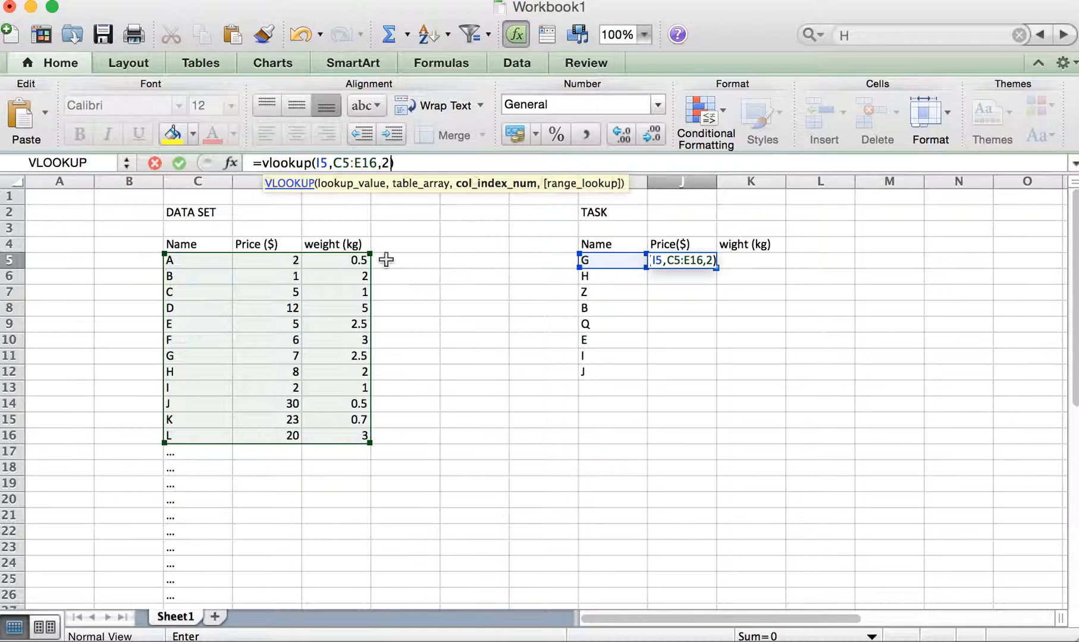
{"action": "type", "text": ","}
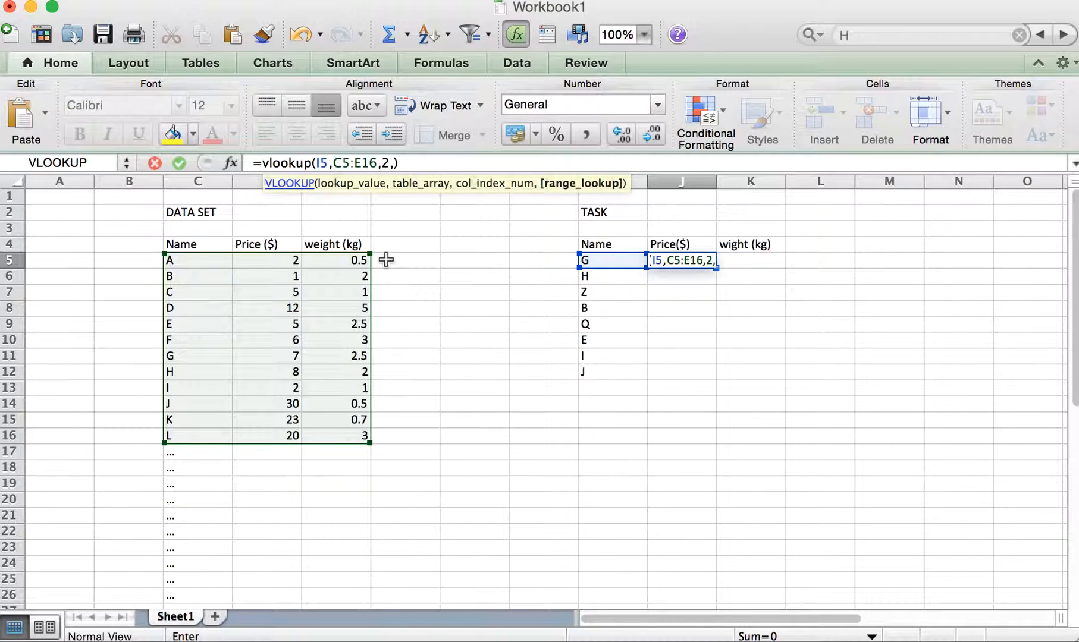
{"action": "type", "text": "FALSE"}
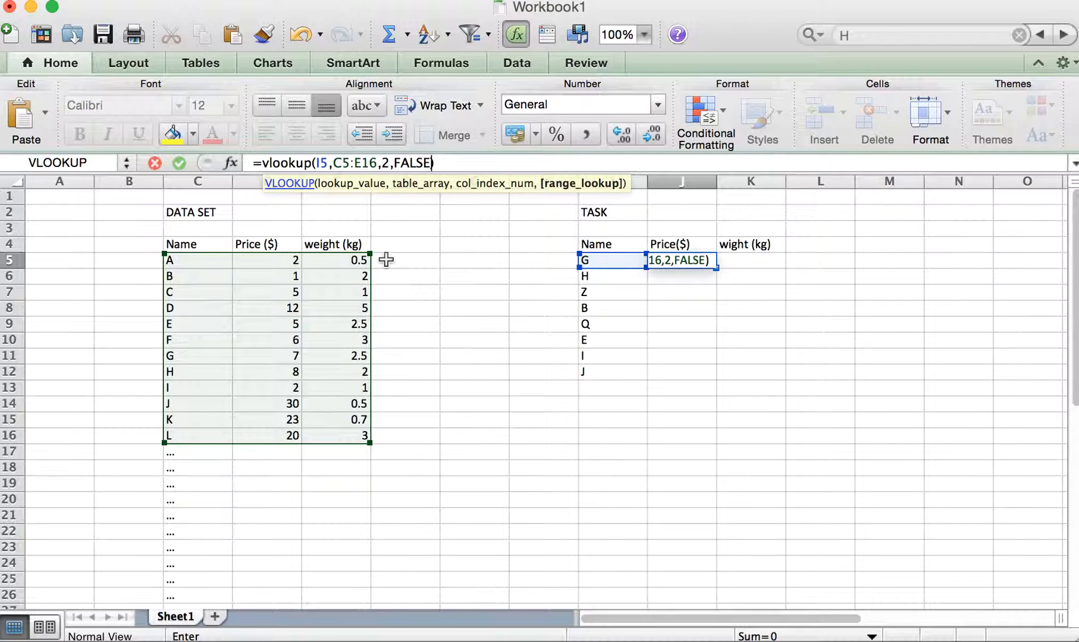
{"action": "key", "text": "Tab"}
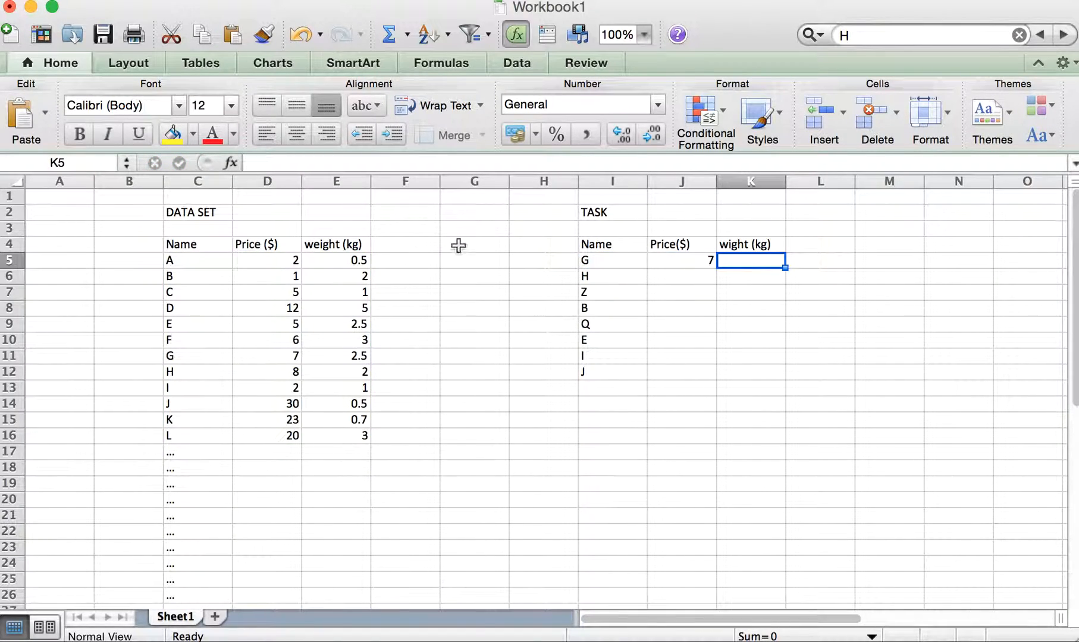
{"action": "left_click", "coordinate": [705, 260]}
{"action": "left_click", "coordinate": [859, 326]}
{"action": "left_click", "coordinate": [700, 260]}
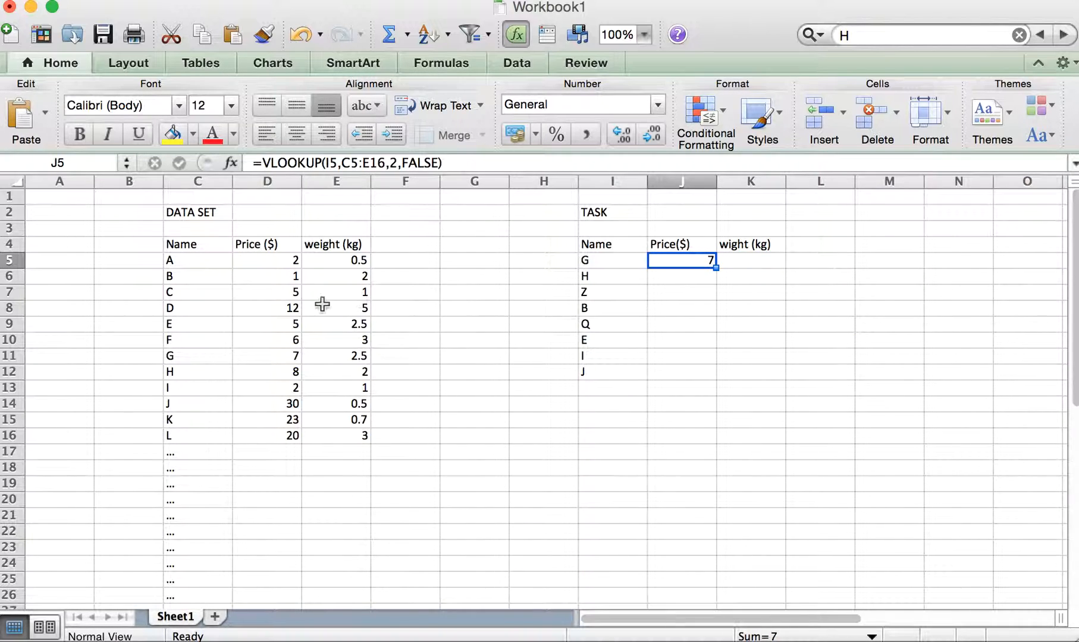
- Check item G's price in the data set and fill J5's VLOOKUP formula down through J12
{"action": "left_click", "coordinate": [283, 355]}
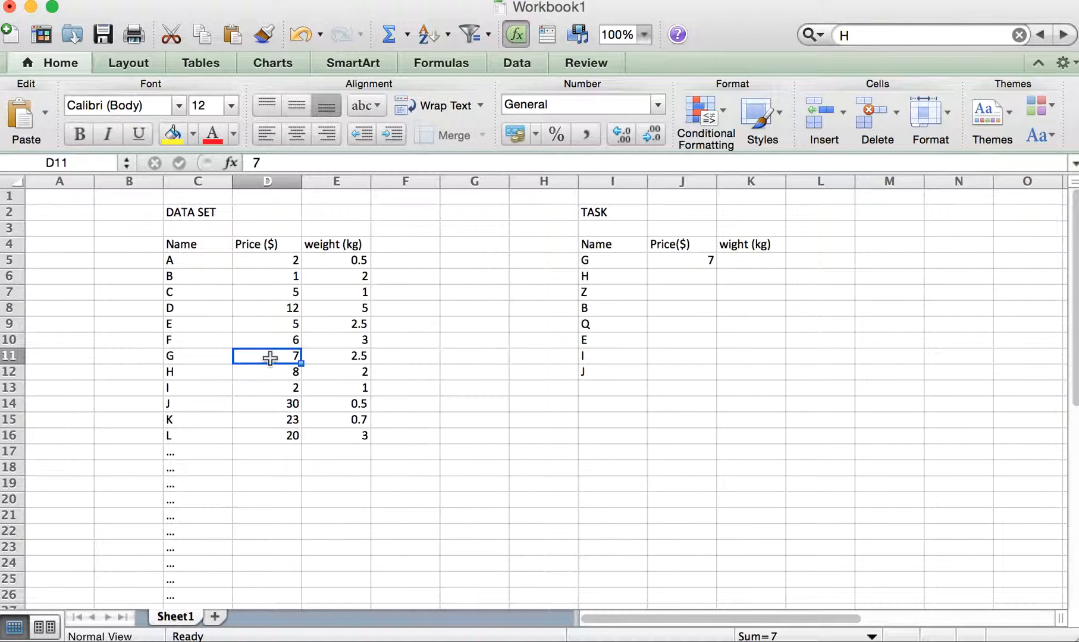
{"action": "left_click", "coordinate": [705, 260]}
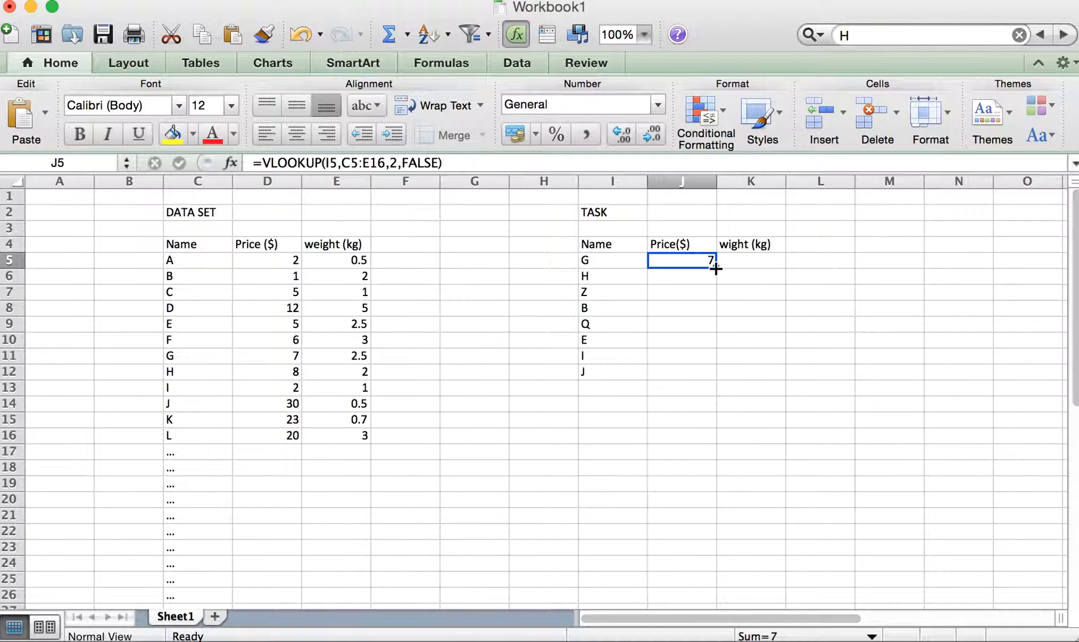
{"action": "left_click_drag", "start_coordinate": [716, 269], "coordinate": [714, 378]}
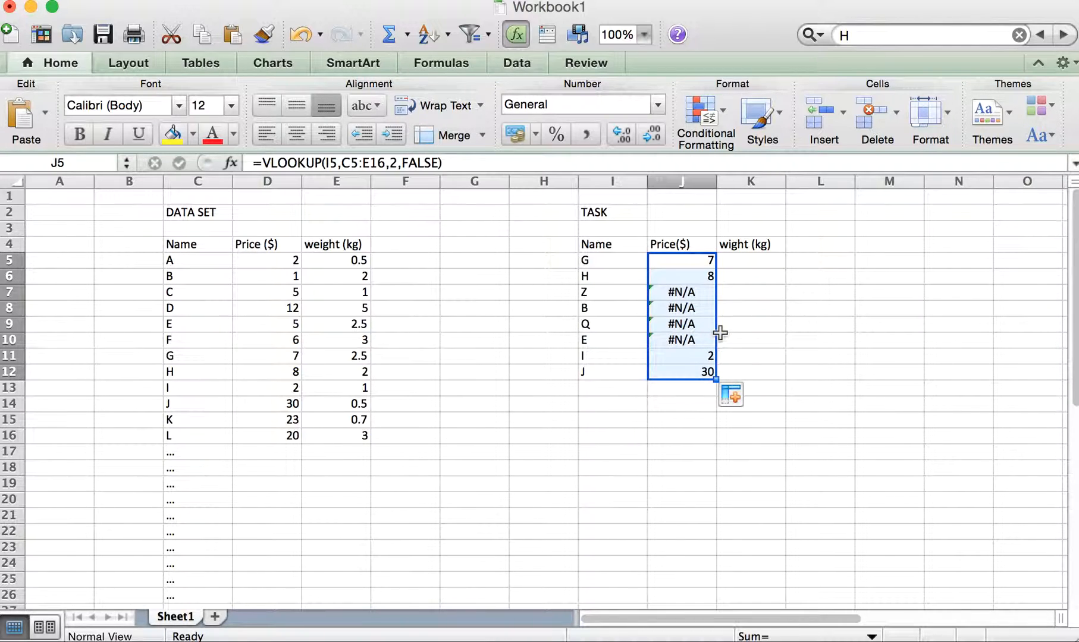
- Inspect J10's VLOOKUP formula and the data set range its table array covers
{"action": "left_click", "coordinate": [690, 339]}
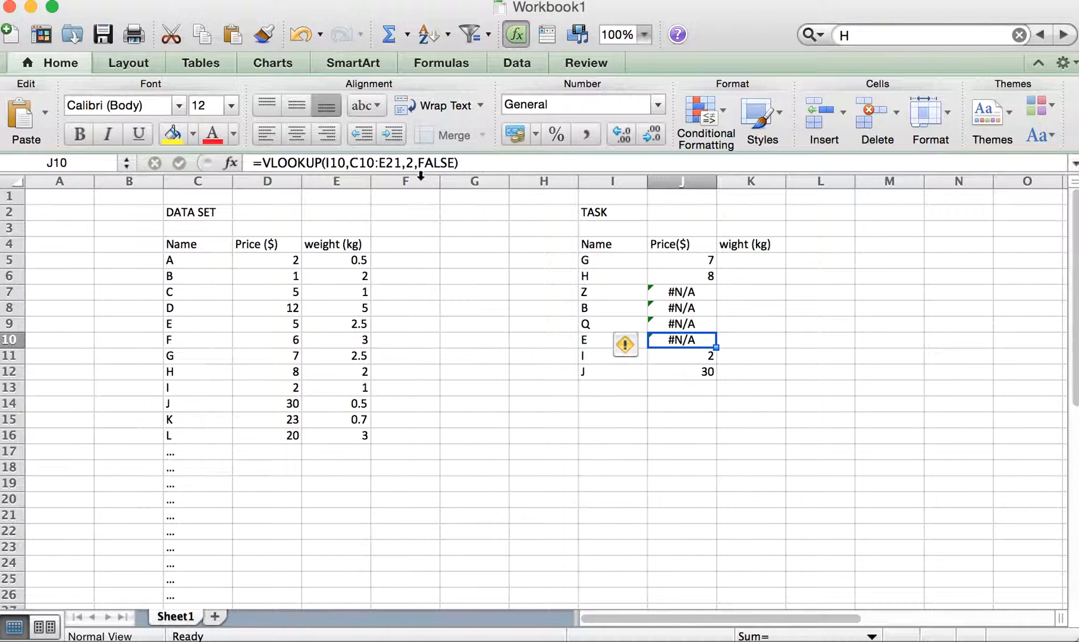
{"action": "left_click", "coordinate": [384, 162]}
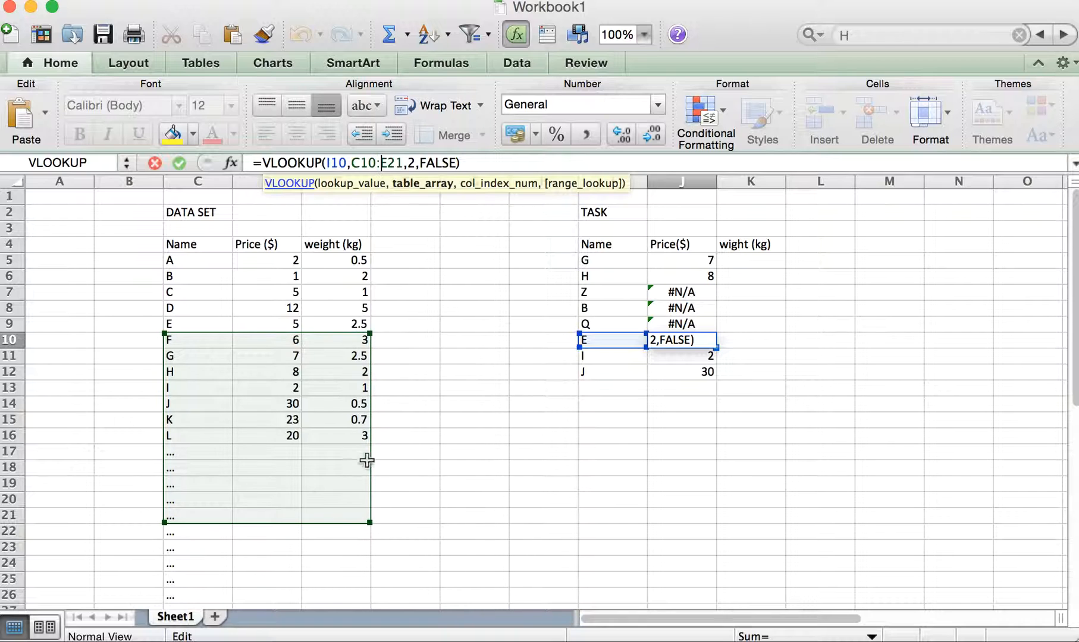
{"action": "left_click", "coordinate": [540, 157]}
{"action": "key", "text": "Return"}
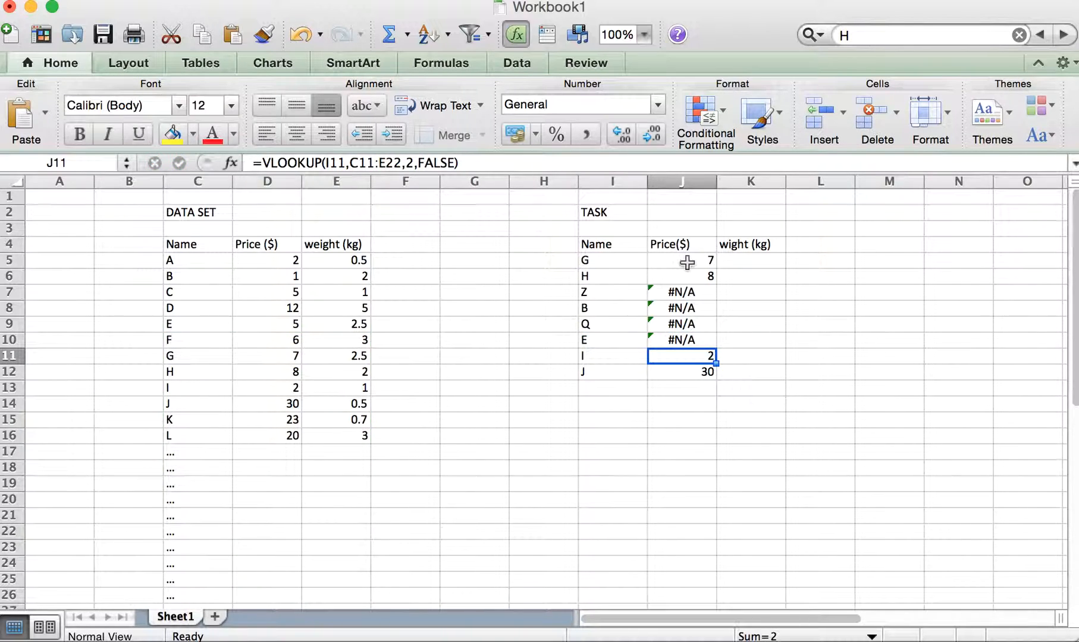
- Clear the contents of the task table's price cells J6:J12, keeping the formula in J5
{"action": "left_click_drag", "start_coordinate": [692, 274], "coordinate": [685, 373]}
{"action": "right_click", "coordinate": [692, 373]}
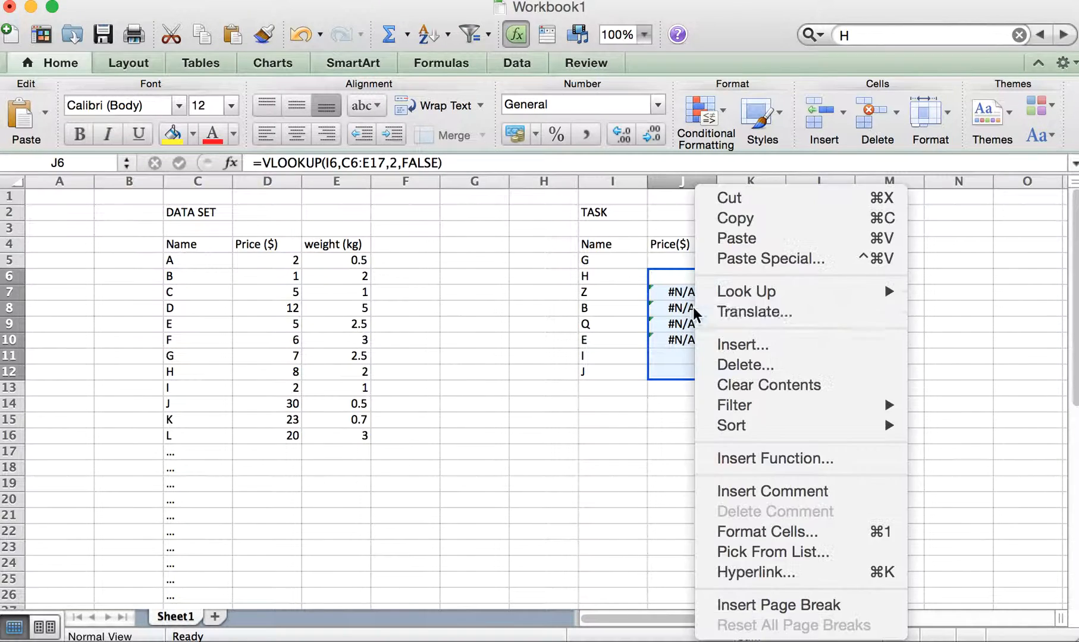
{"action": "left_click", "coordinate": [766, 388]}
{"action": "left_click", "coordinate": [826, 357]}
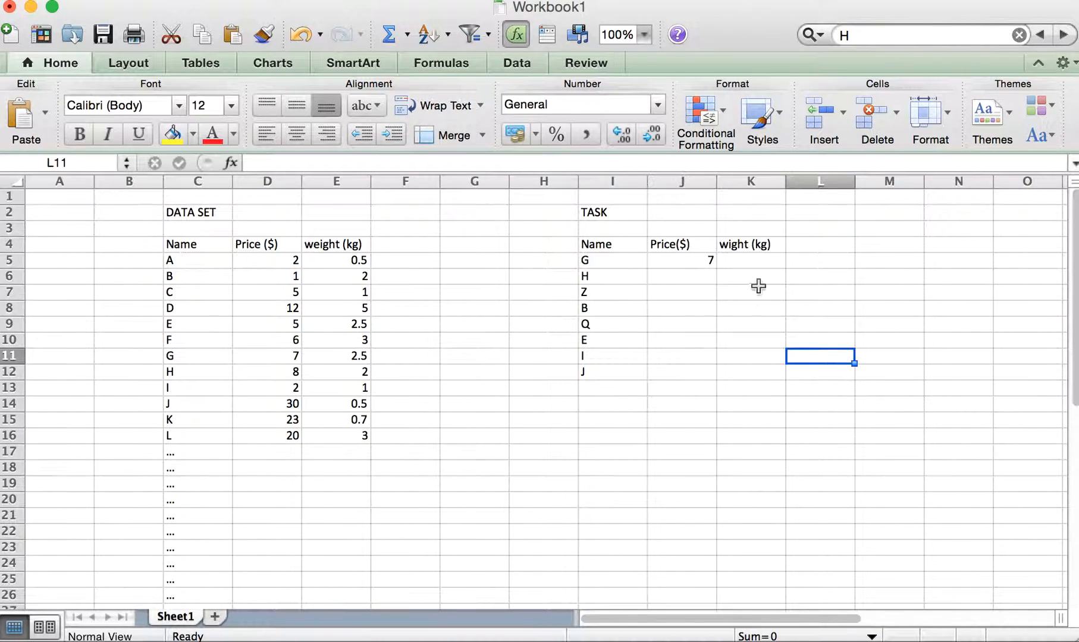
- Make the table array in J5's VLOOKUP absolute as $C$5:$E$16
{"action": "left_click", "coordinate": [710, 260]}
{"action": "left_click", "coordinate": [353, 156]}
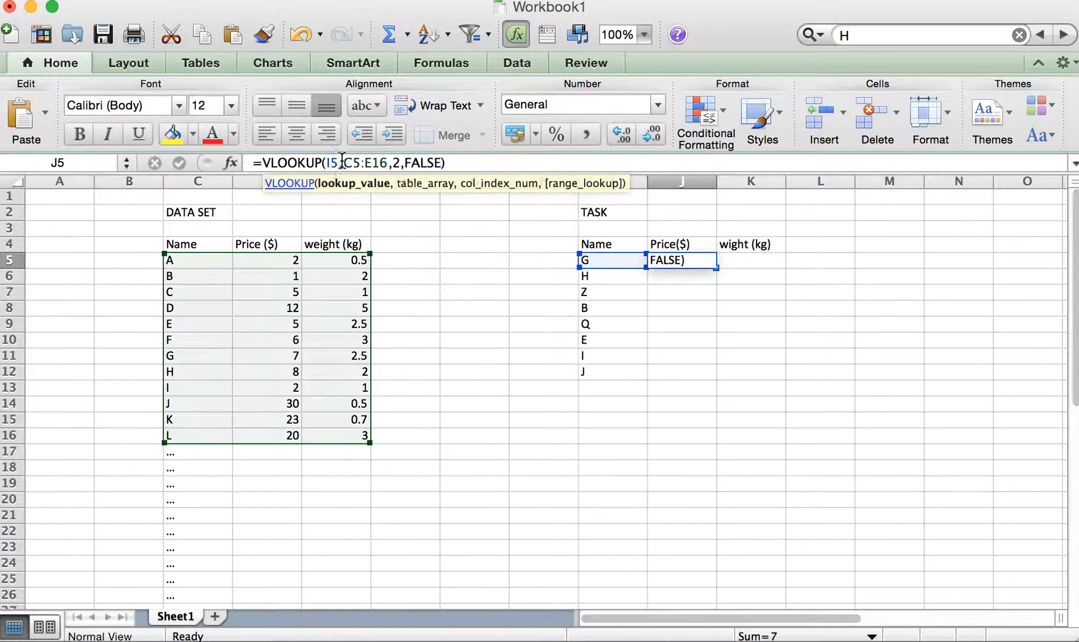
{"action": "key", "text": "Right"}
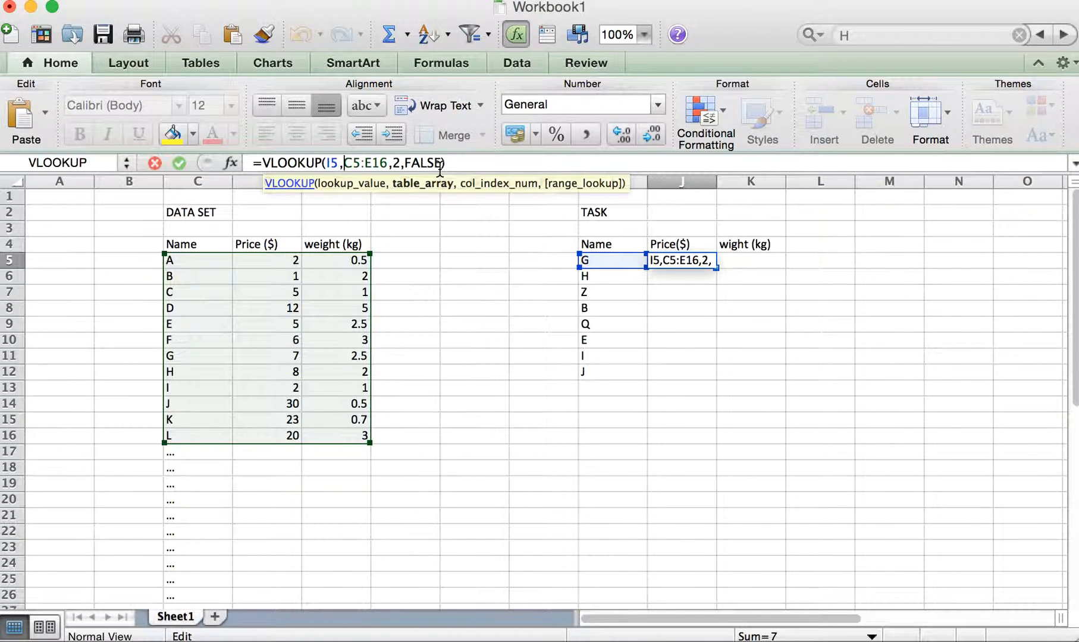
{"action": "type", "text": "$C"}
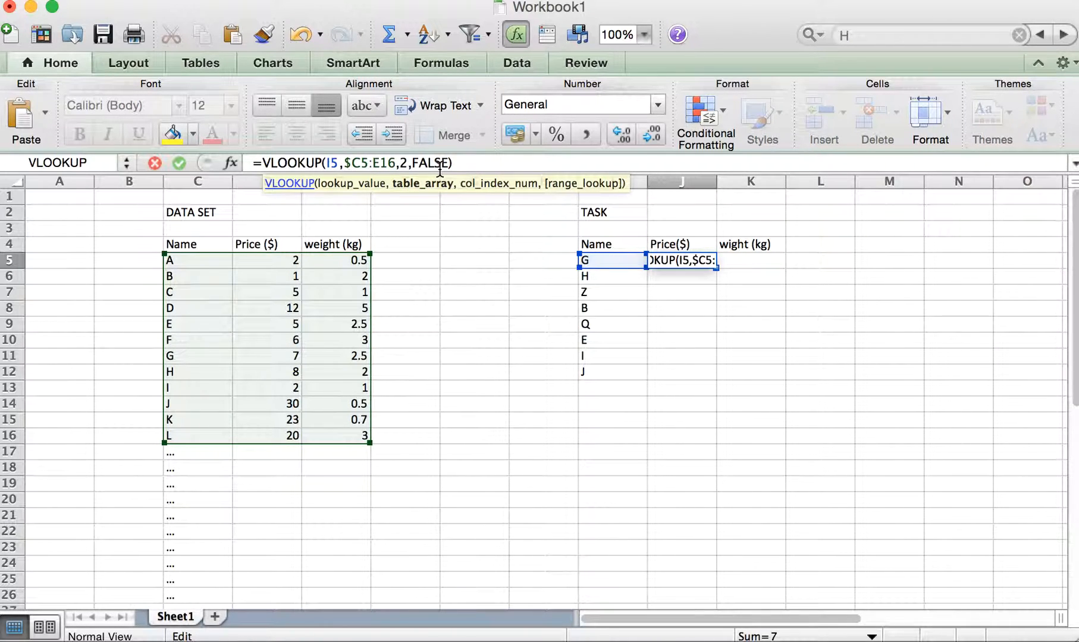
{"action": "type", "text": "$"}
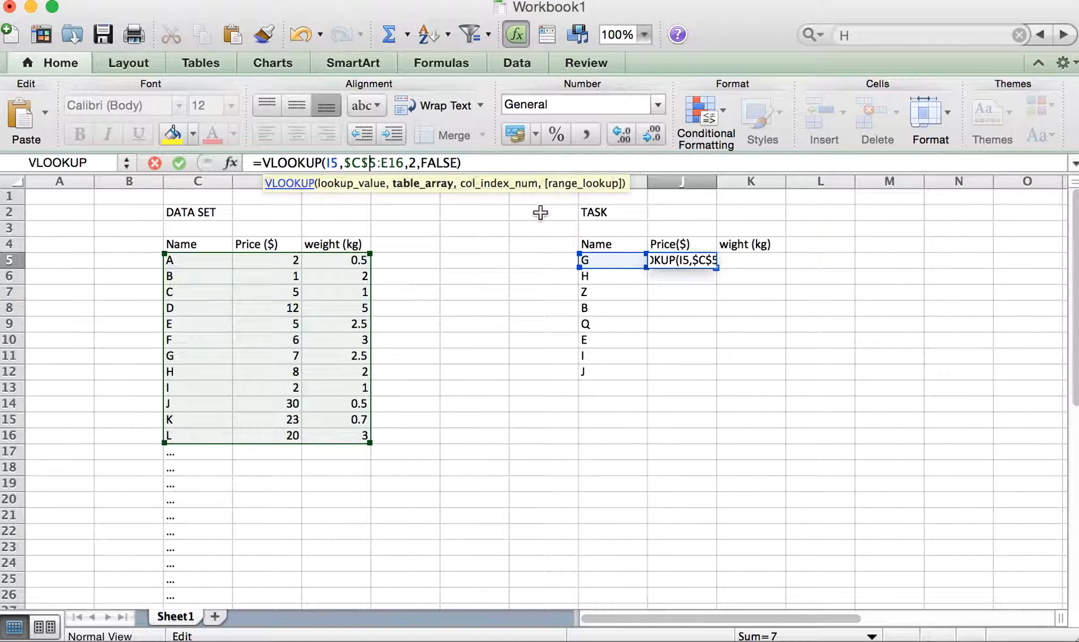
{"action": "type", "text": "$"}
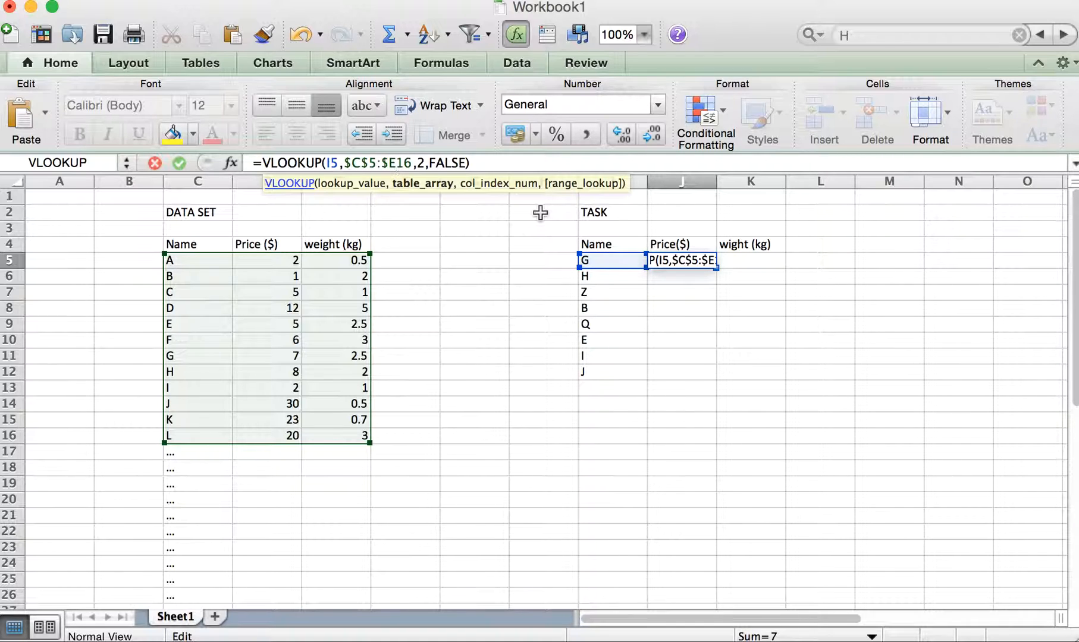
{"action": "key", "text": "Right"}
{"action": "type", "text": "$"}
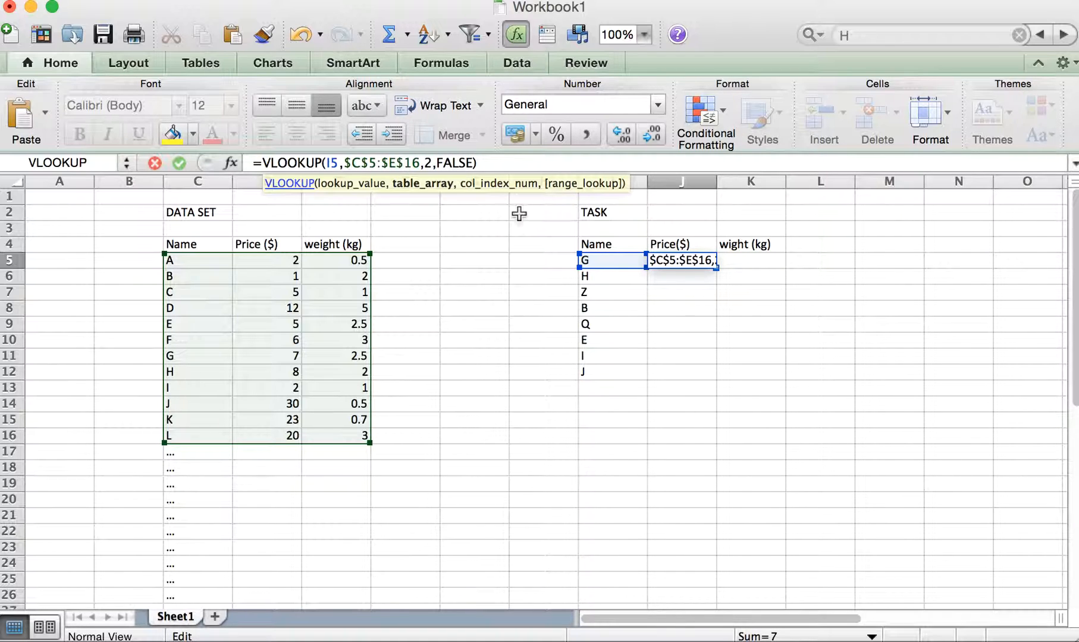
{"action": "left_click", "coordinate": [497, 162]}
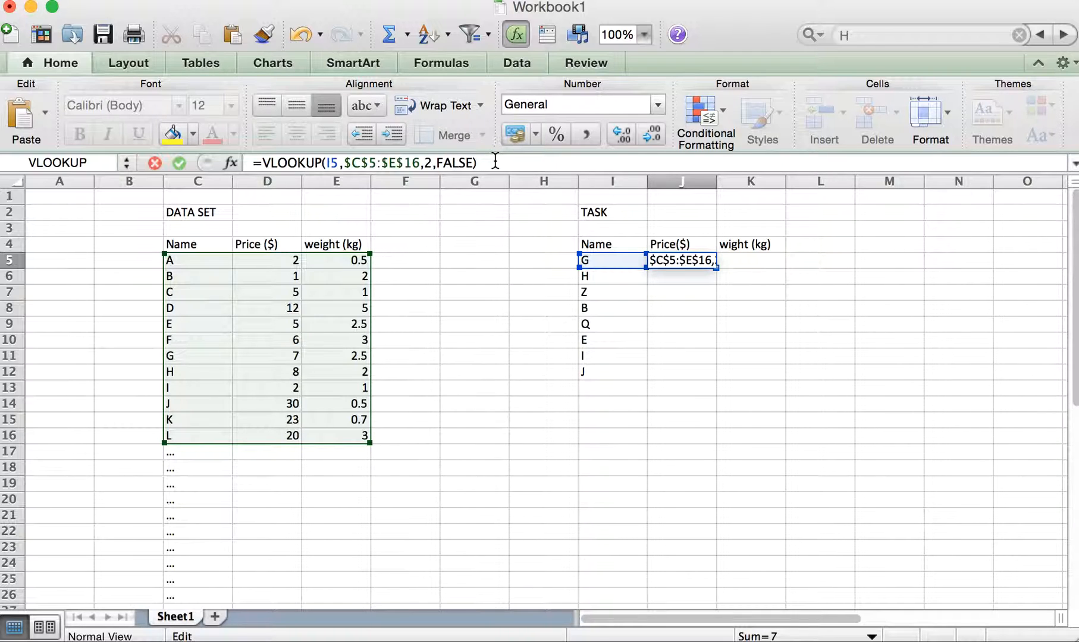
{"action": "key", "text": "Return"}
- Fill J5's VLOOKUP formula down through J12 and check the table array used in J10
{"action": "left_click", "coordinate": [706, 261]}
{"action": "left_click_drag", "start_coordinate": [716, 269], "coordinate": [711, 378]}
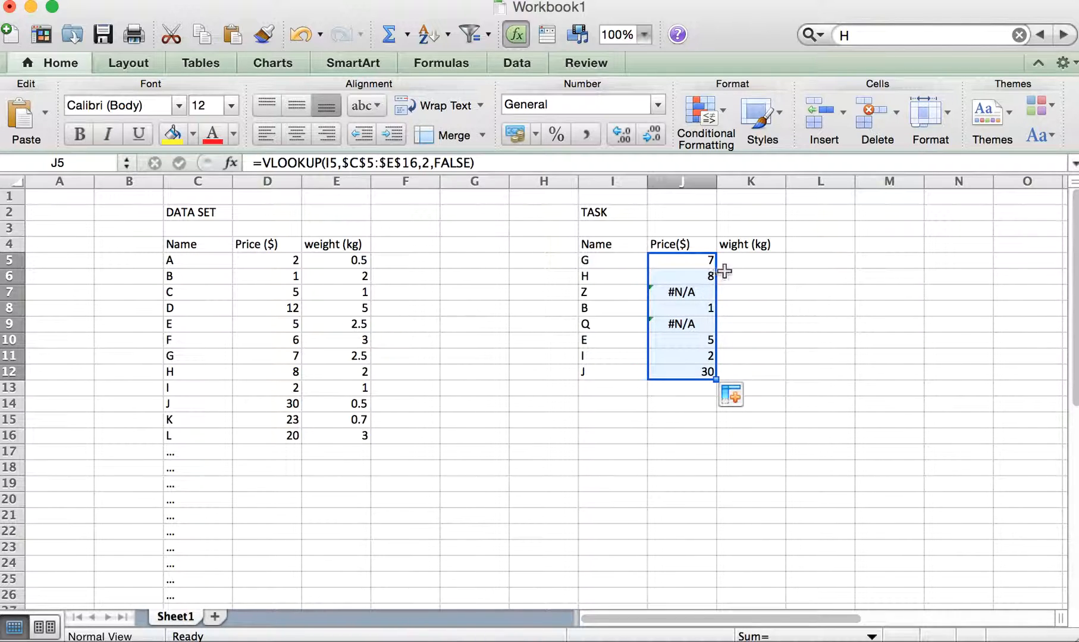
{"action": "left_click", "coordinate": [704, 340]}
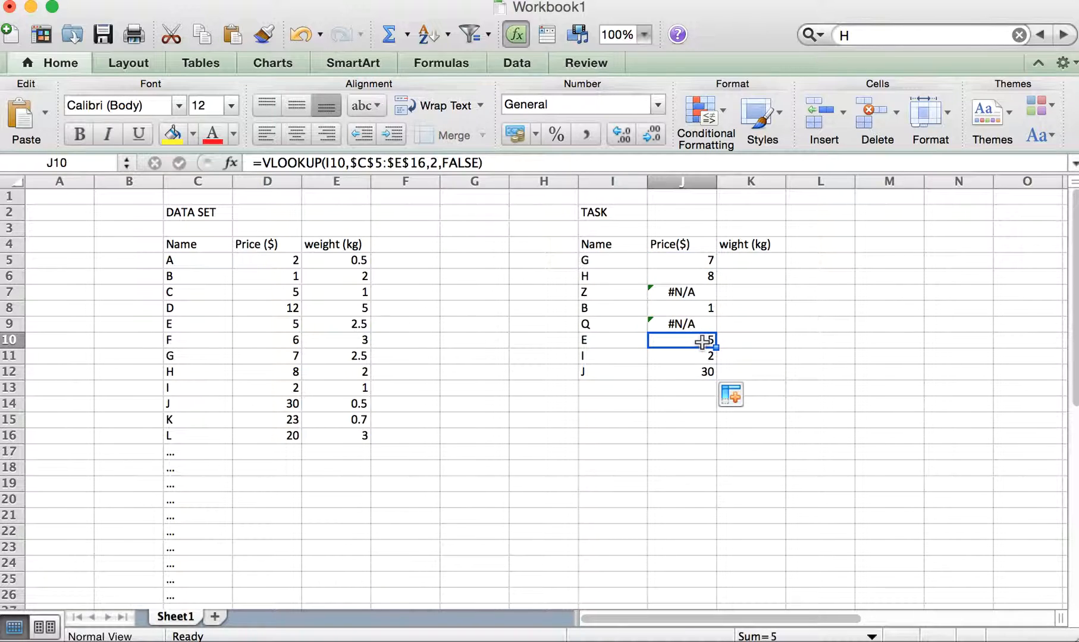
{"action": "left_click", "coordinate": [397, 163]}
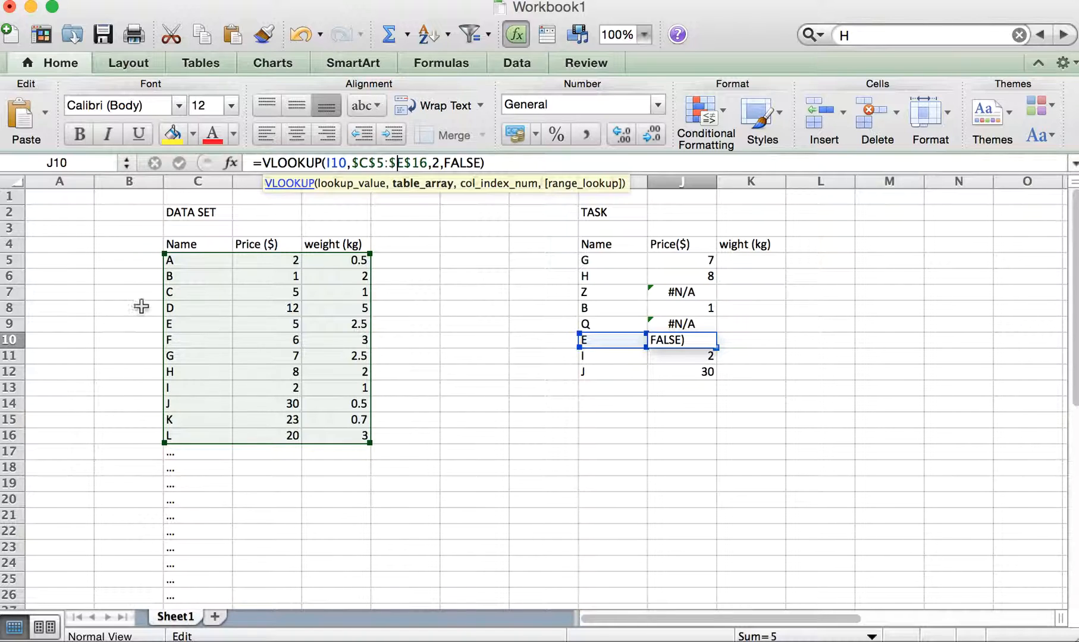
{"action": "left_click", "coordinate": [524, 162]}
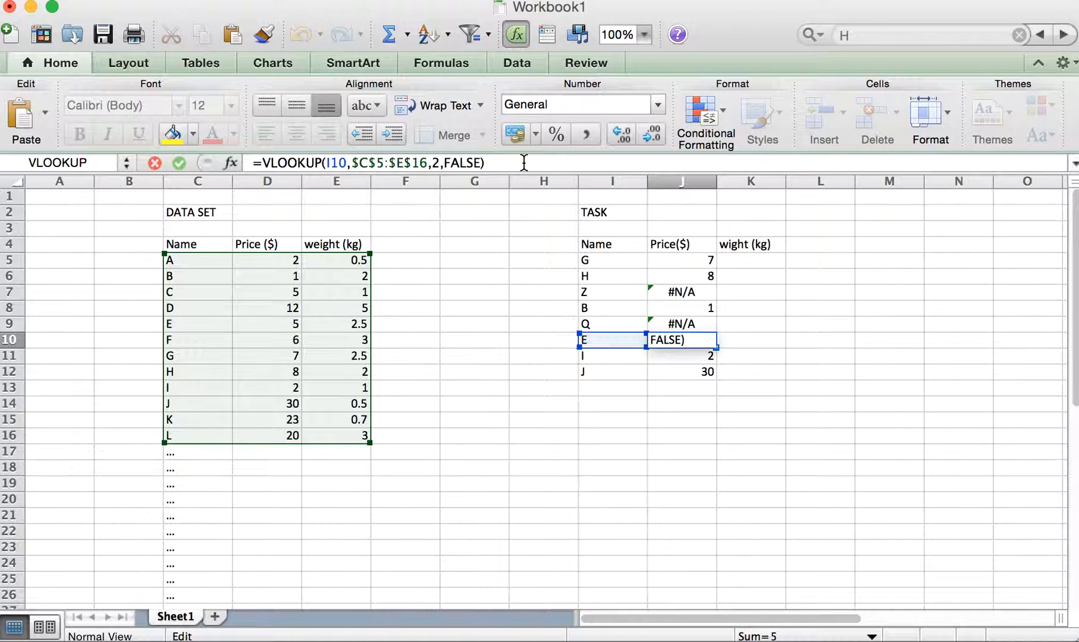
{"action": "key", "text": "Return"}
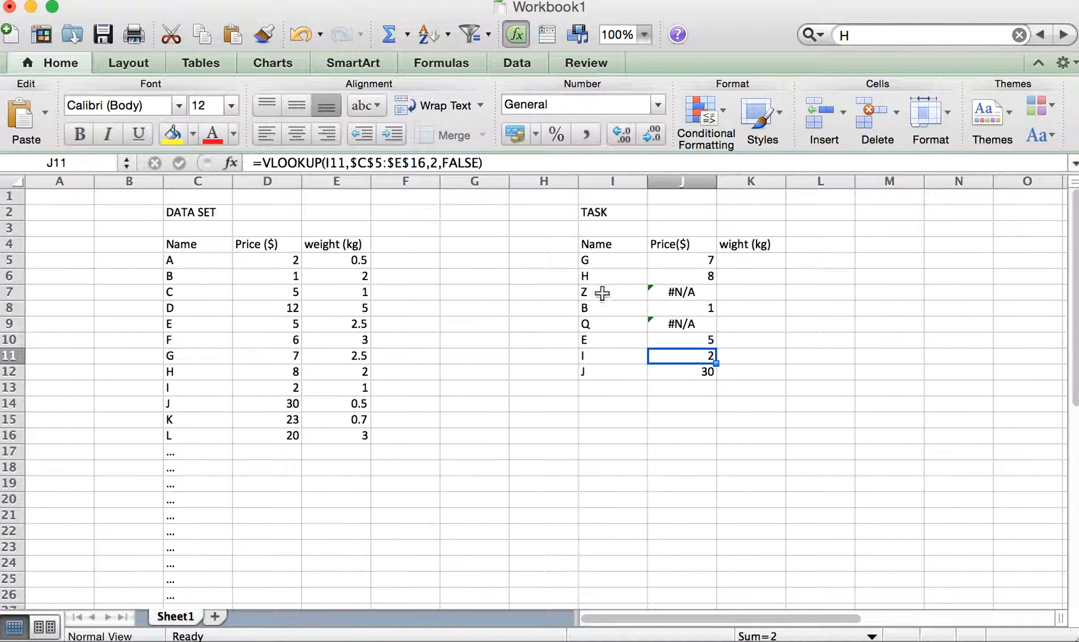
- Examine J7's lookup and compare the task items Z and Q with the data set's names
{"action": "left_click", "coordinate": [680, 291]}
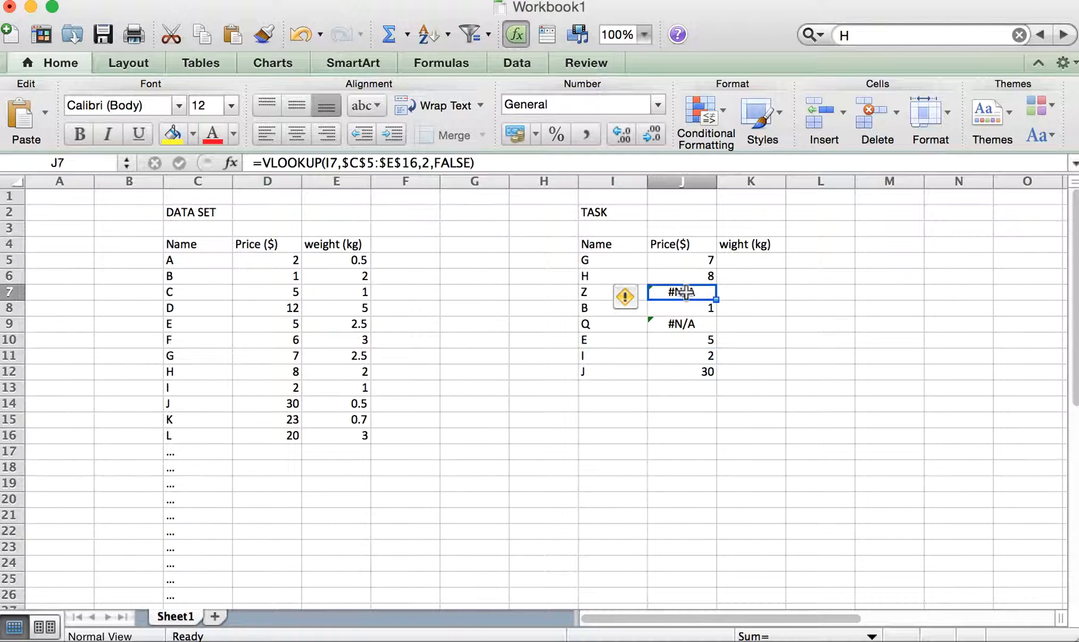
{"action": "left_click", "coordinate": [588, 292]}
{"action": "left_click", "coordinate": [592, 323]}
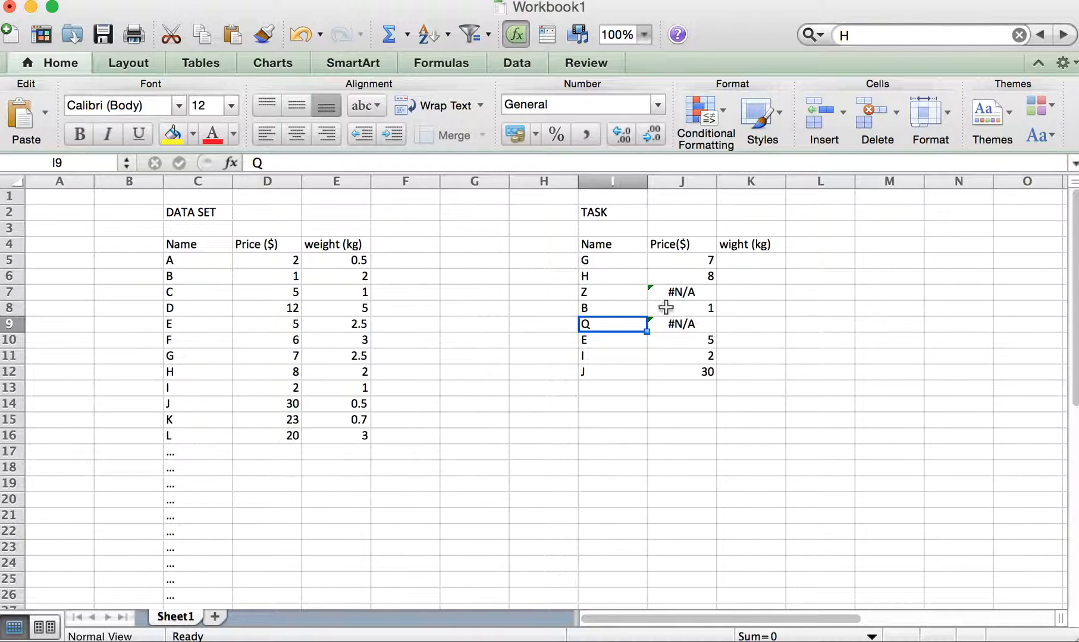
{"action": "left_click", "coordinate": [600, 292]}
{"action": "left_click", "coordinate": [595, 324]}
- Enter the note "TIP: $ to fix data array ()" in cell L2
{"action": "left_click", "coordinate": [815, 209]}
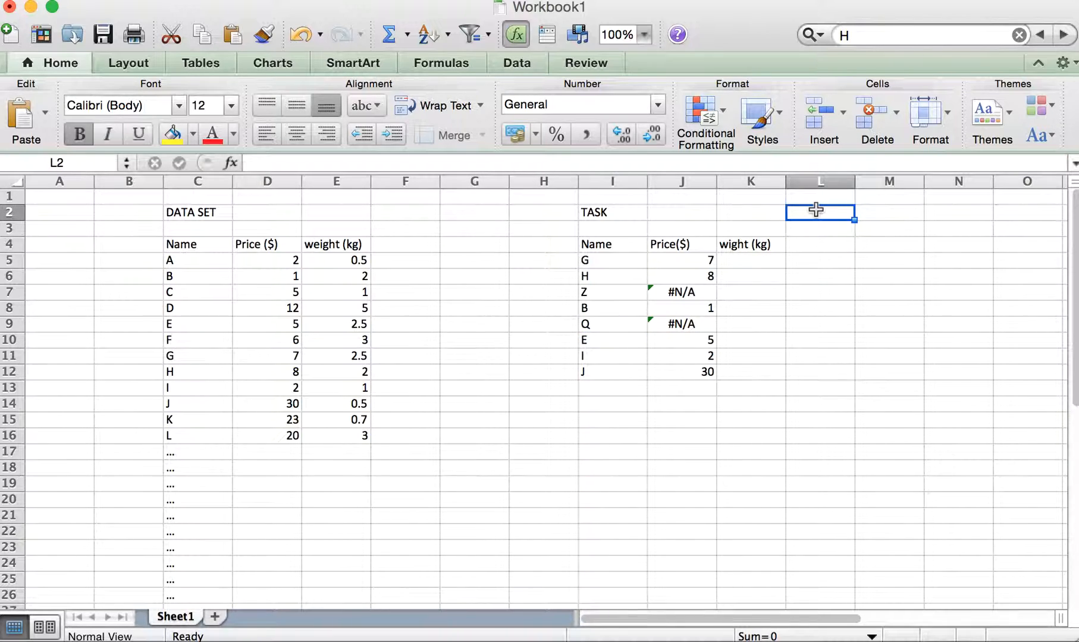
{"action": "type", "text": "TIP: $"}
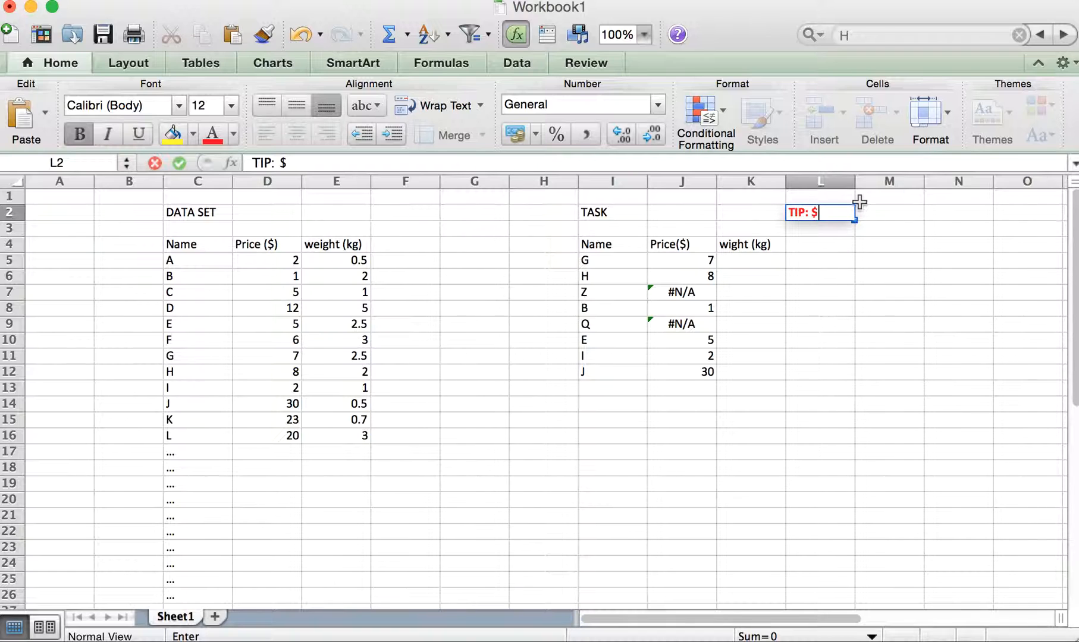
{"action": "type", "text": "to fix"}
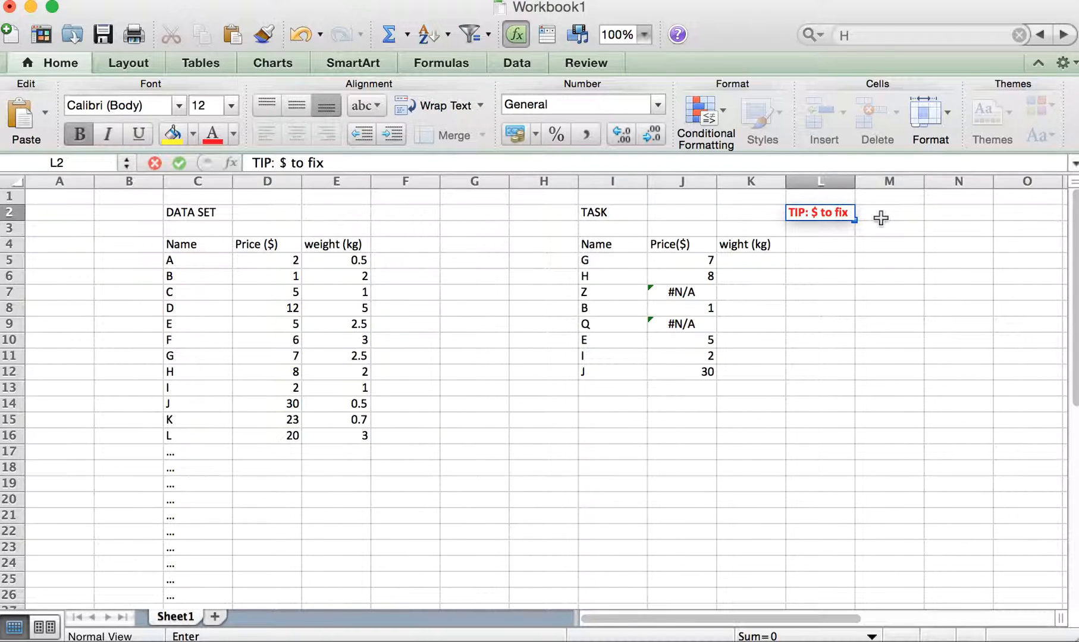
{"action": "type", "text": " data"}
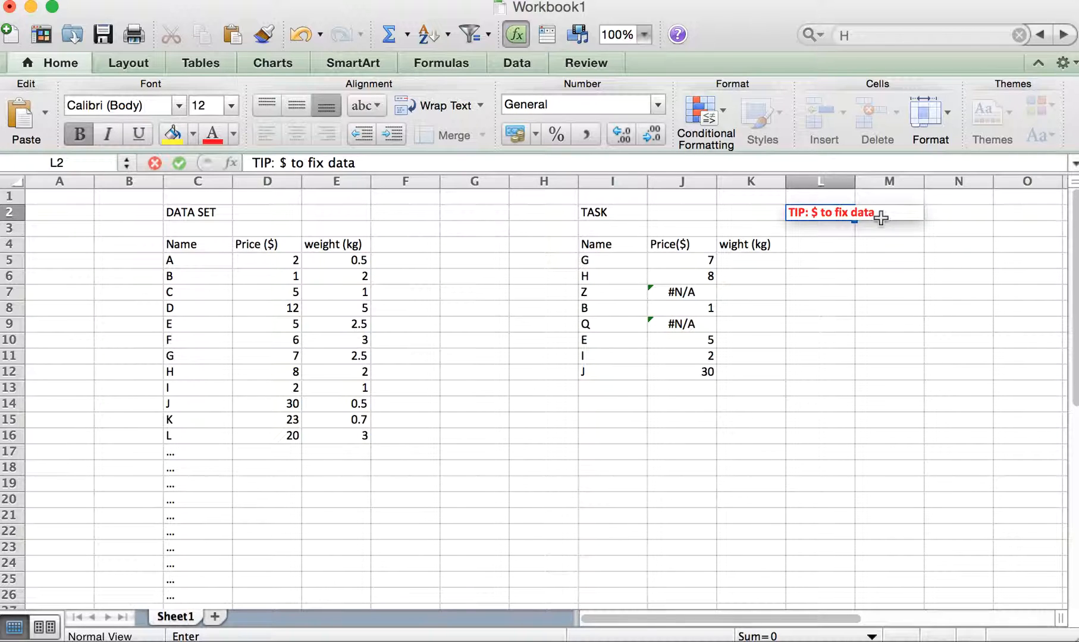
{"action": "type", "text": " array ()"}
{"action": "key", "text": "Left"}
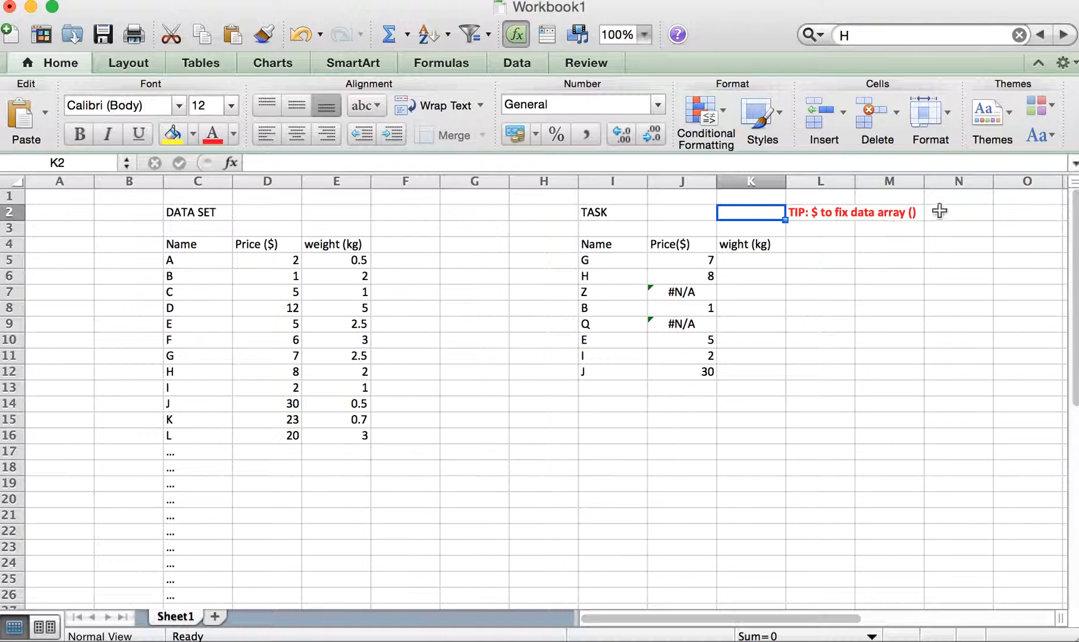
- Add "4$" inside the parentheses of the tip in L2
{"action": "left_click", "coordinate": [838, 212]}
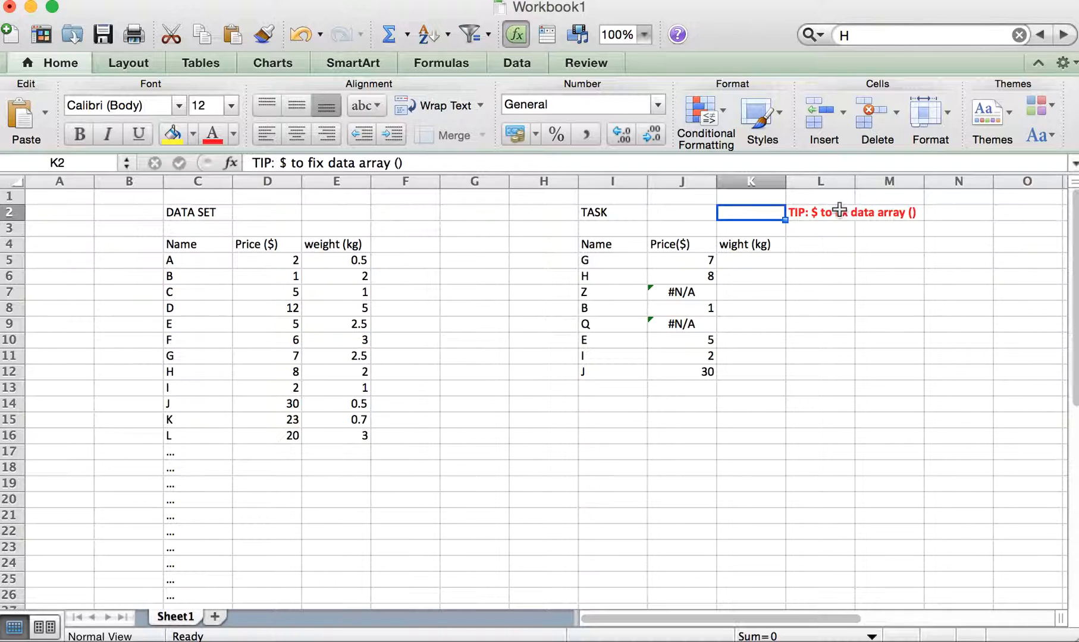
{"action": "left_click", "coordinate": [399, 162]}
{"action": "type", "text": "4"}
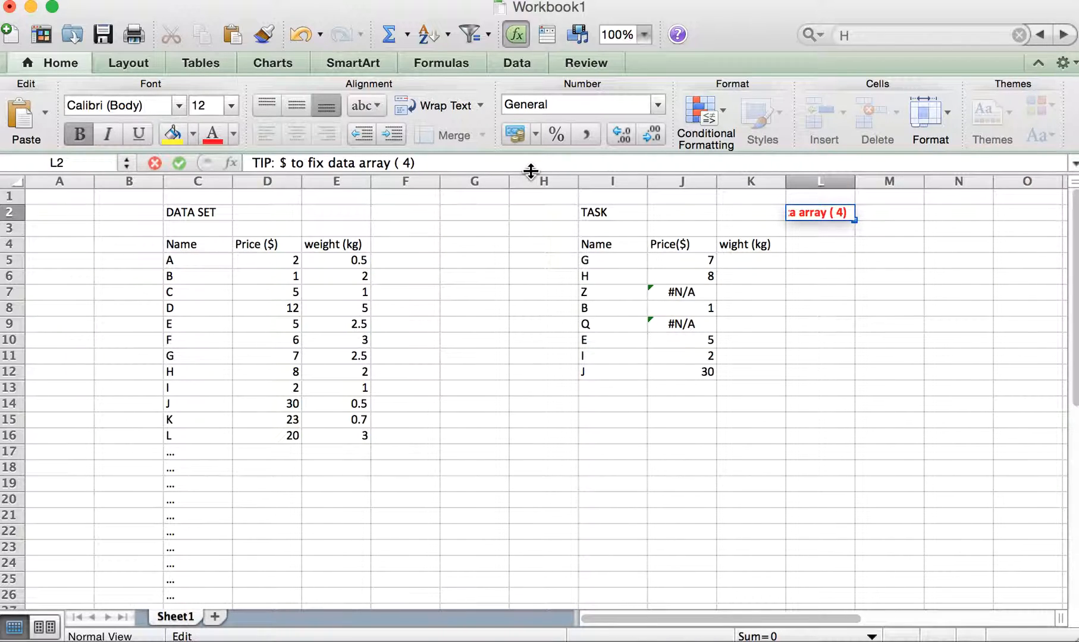
{"action": "type", "text": "$"}
{"action": "left_click", "coordinate": [950, 286]}
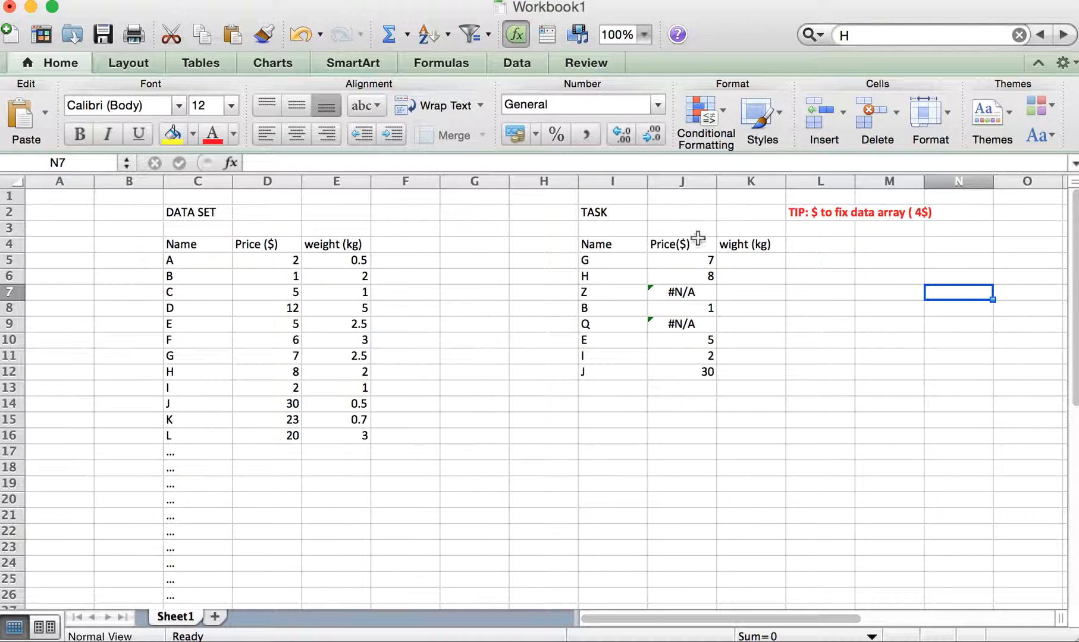
- Review the dollar signs in the table array of J5's VLOOKUP formula
{"action": "left_click", "coordinate": [704, 262]}
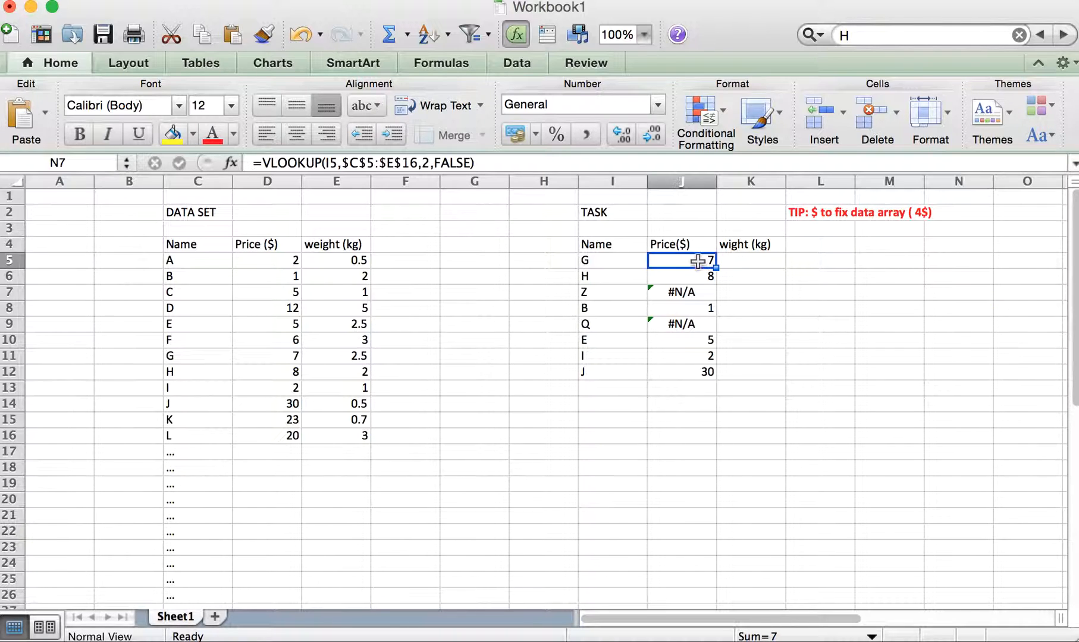
{"action": "left_click", "coordinate": [381, 162]}
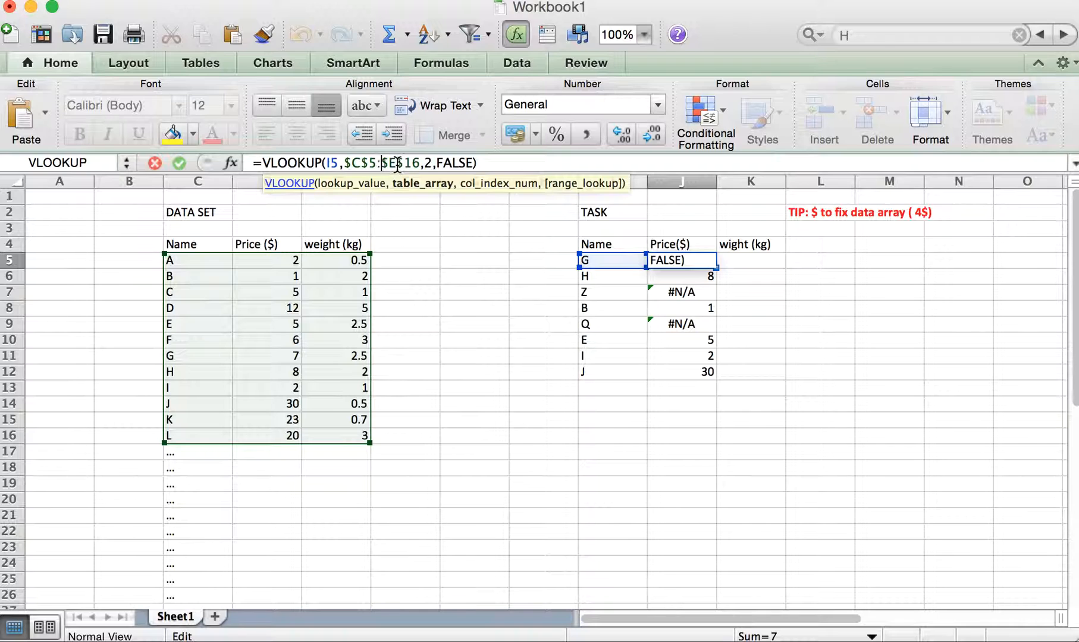
{"action": "left_click", "coordinate": [515, 161]}
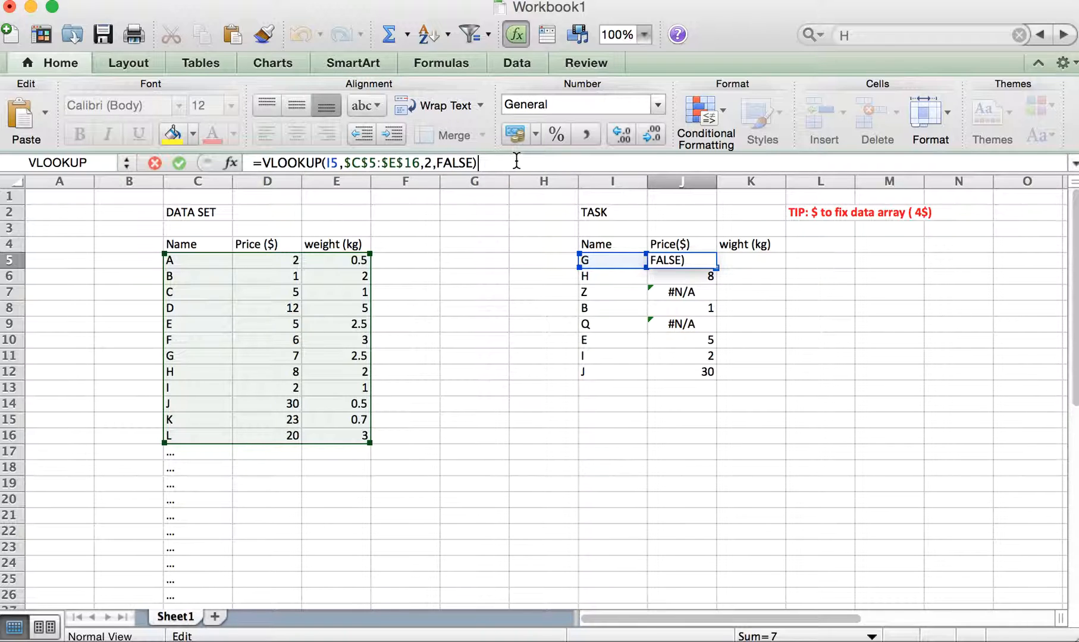
{"action": "key", "text": "Return"}
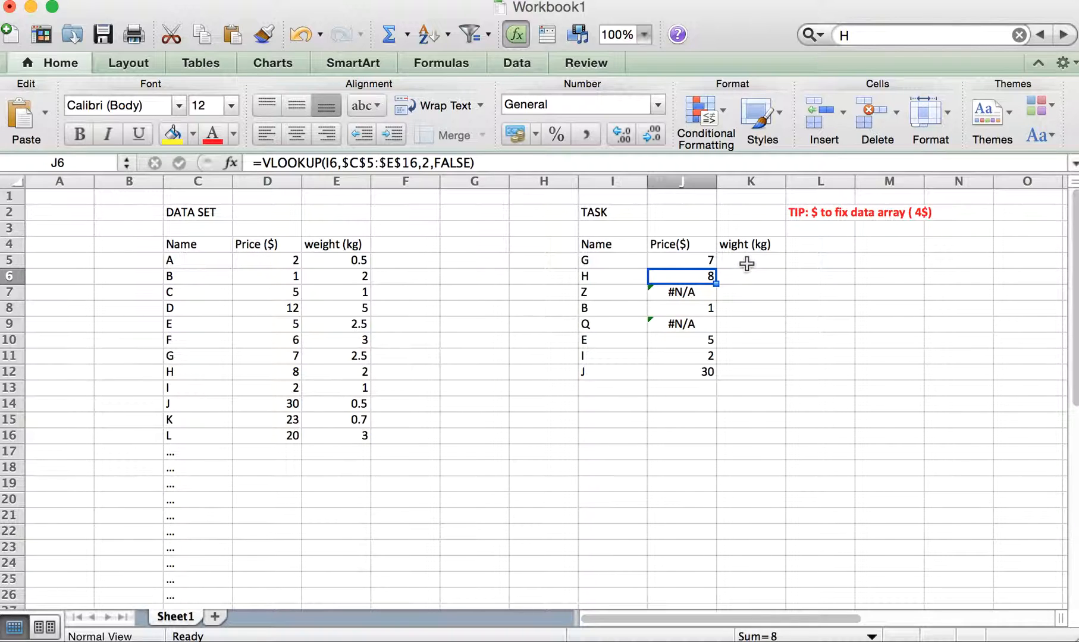
- Write a VLOOKUP formula in K5 that looks up I5 in C5:E16 and returns column 3 with FALSE for exact match
{"action": "left_click", "coordinate": [752, 260]}
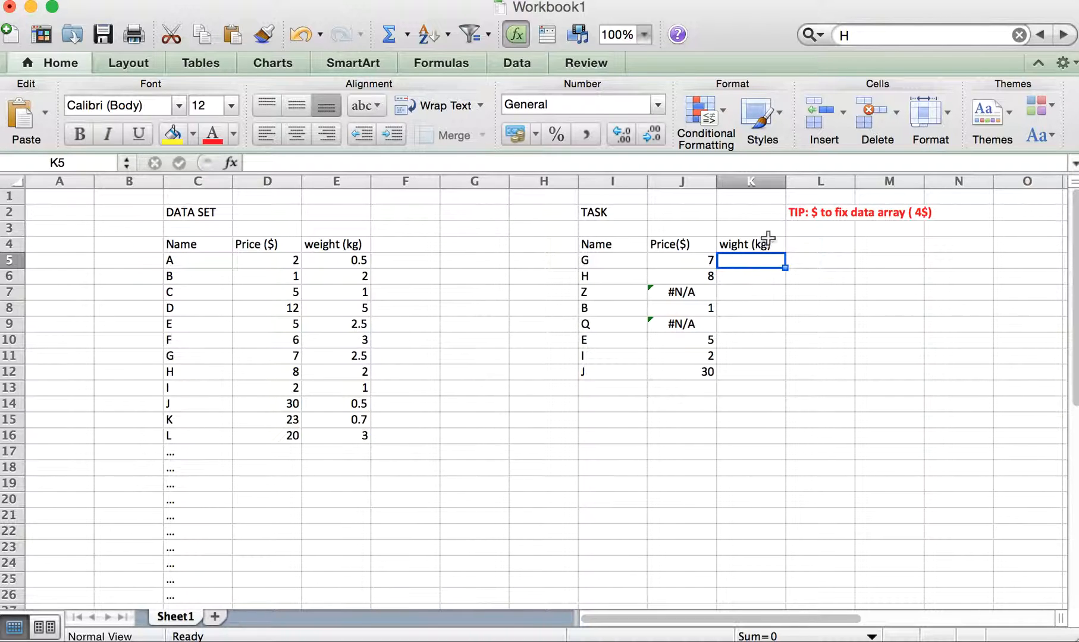
{"action": "left_click", "coordinate": [461, 162]}
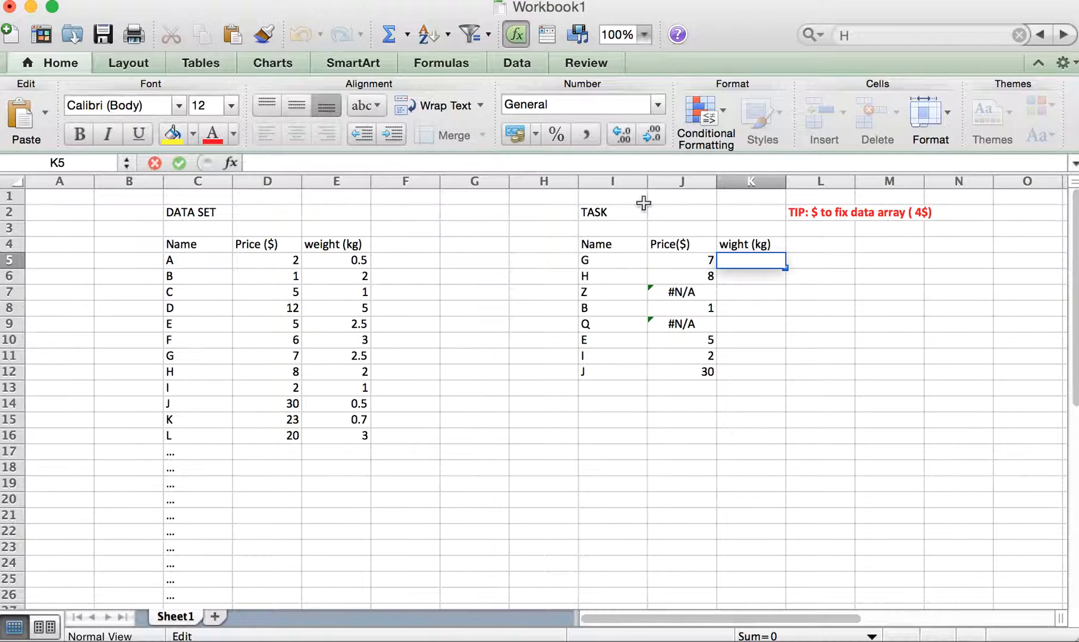
{"action": "type", "text": "=v"}
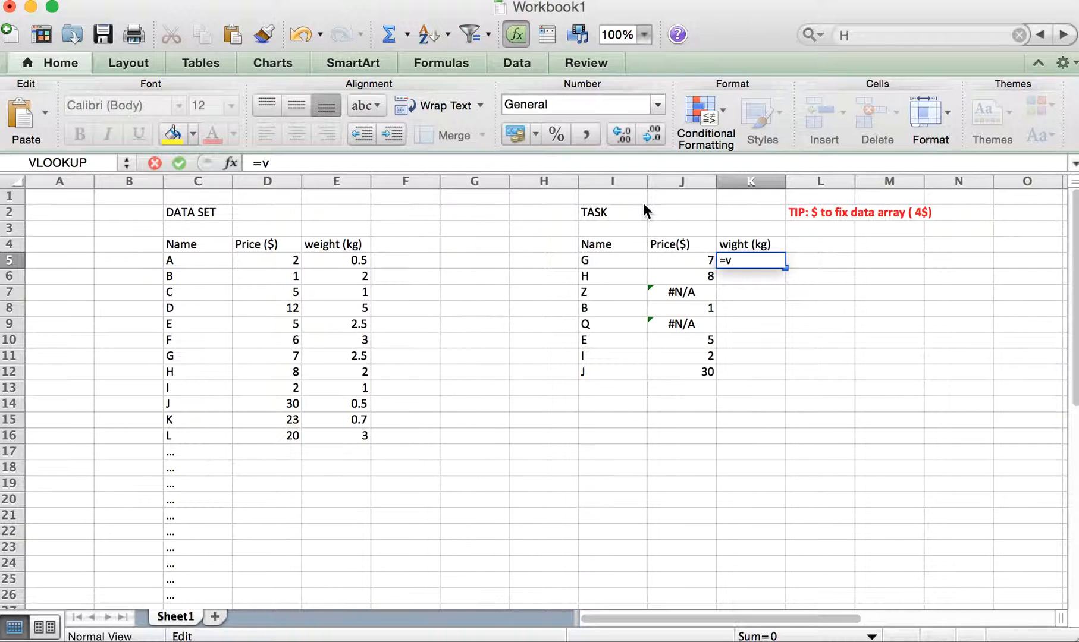
{"action": "type", "text": "lookup("}
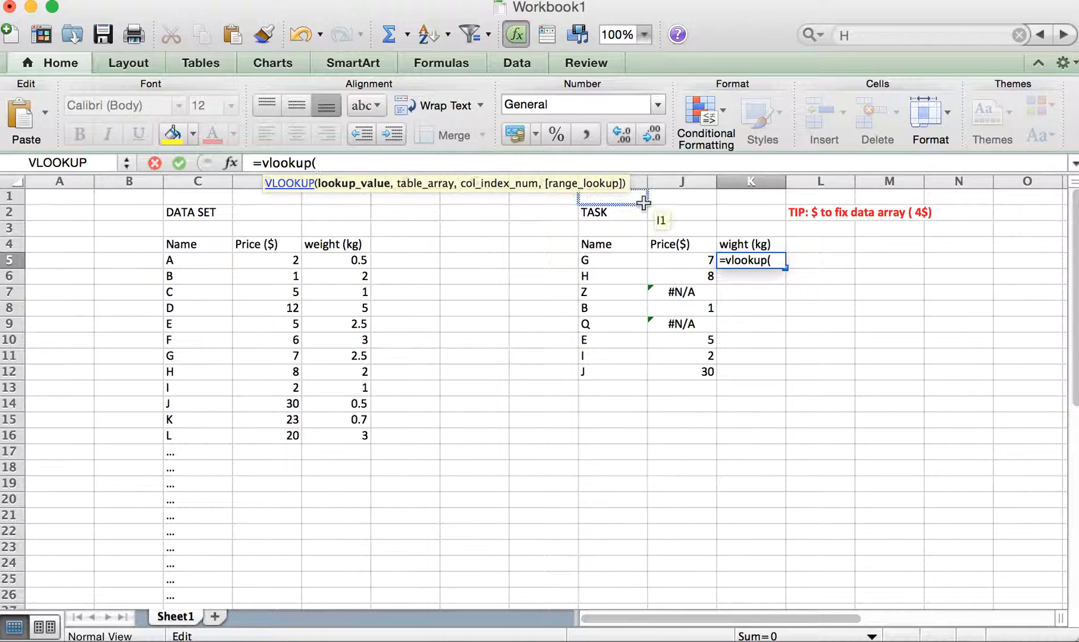
{"action": "left_click", "coordinate": [617, 262]}
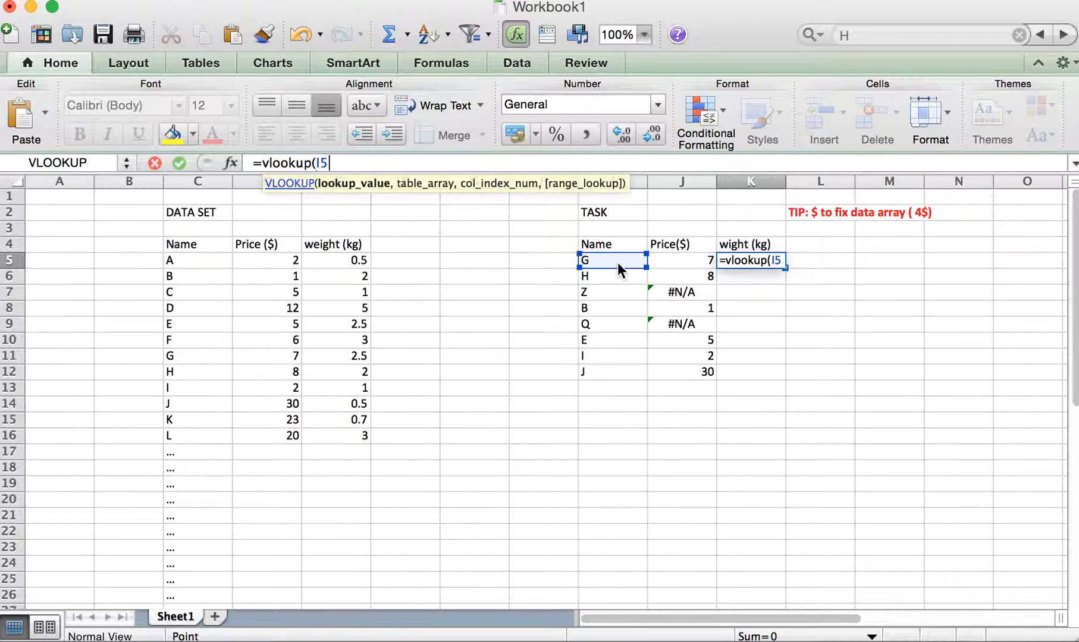
{"action": "type", "text": ","}
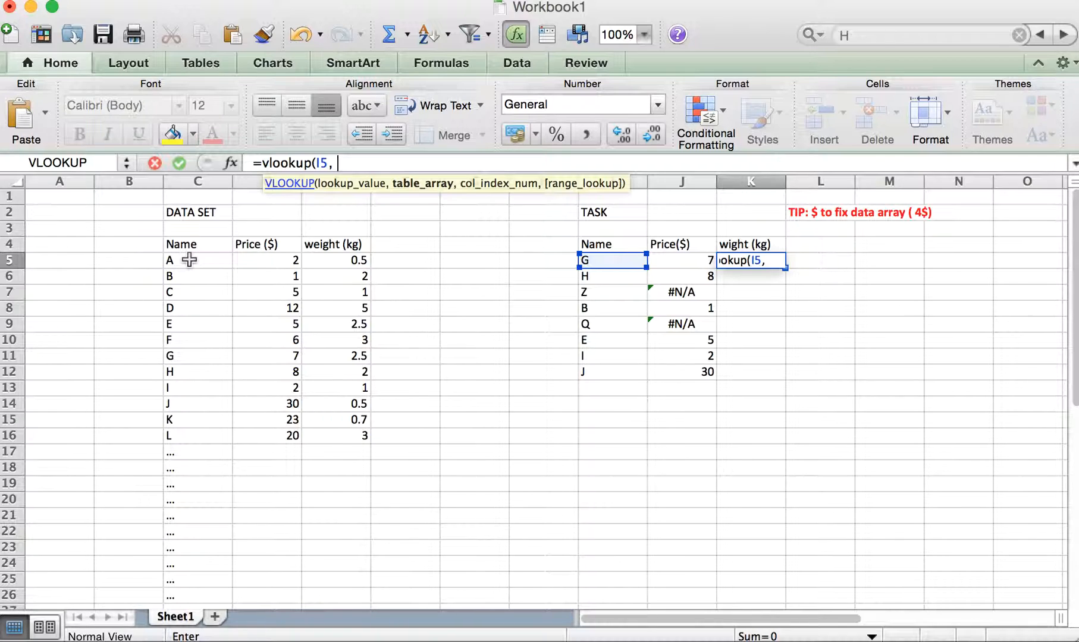
{"action": "left_click_drag", "start_coordinate": [189, 260], "coordinate": [326, 426]}
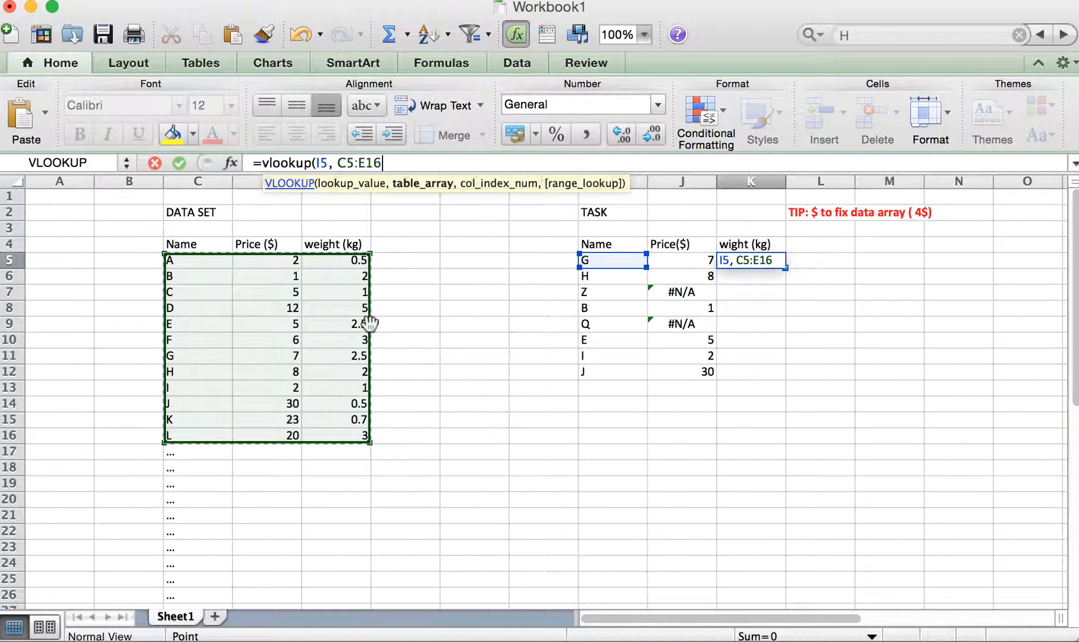
{"action": "type", "text": ","}
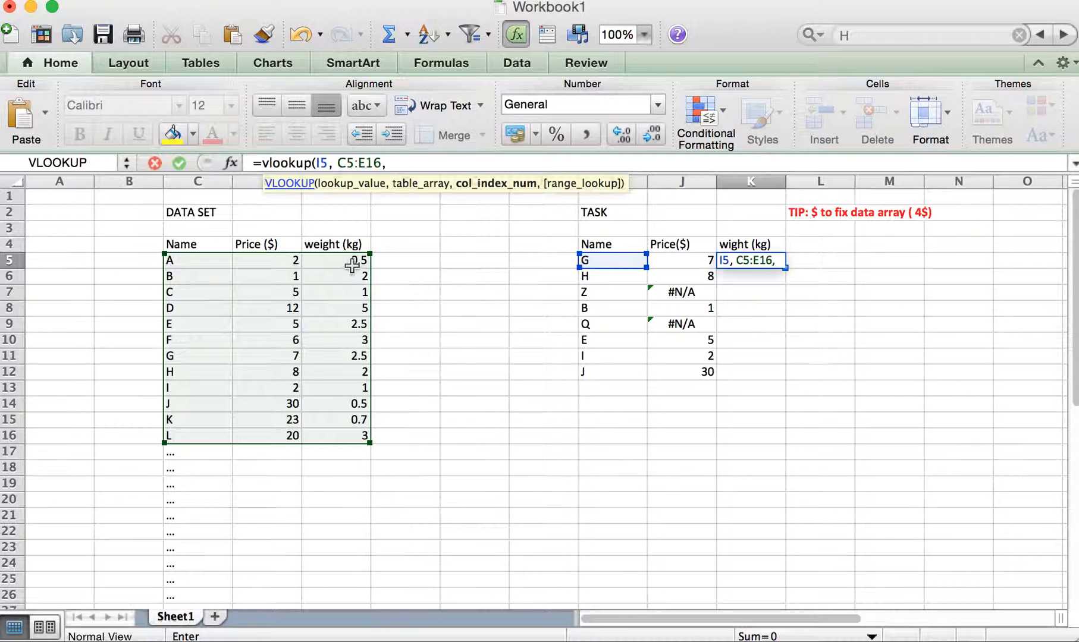
{"action": "type", "text": "3, FALSE"}
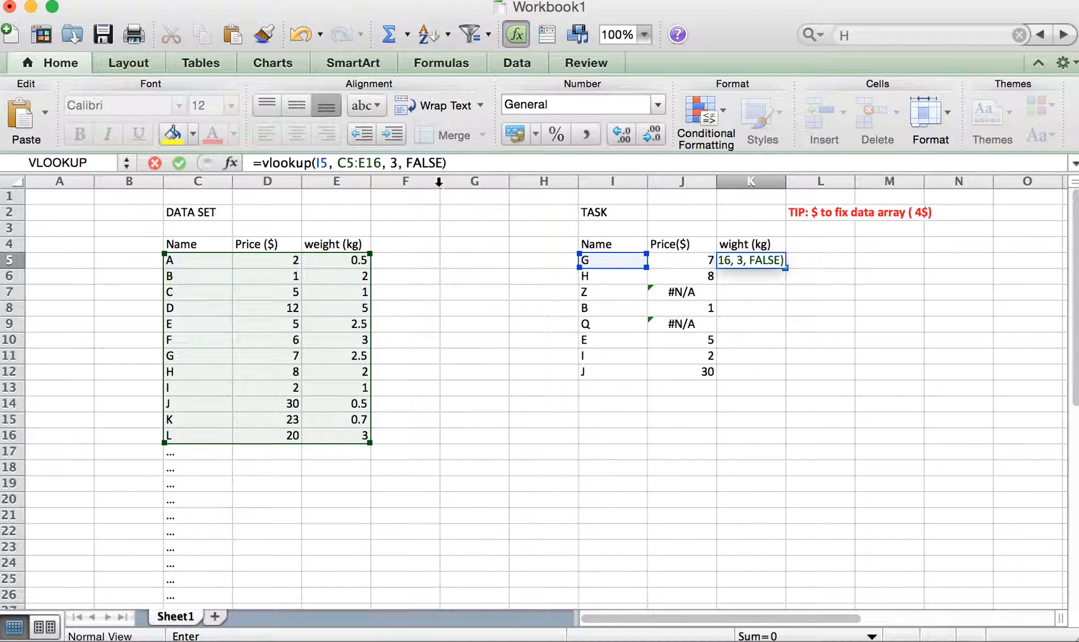
- Make the table array in K5's formula absolute as $C$5:$E$16 and commit the formula
{"action": "left_click", "coordinate": [442, 161]}
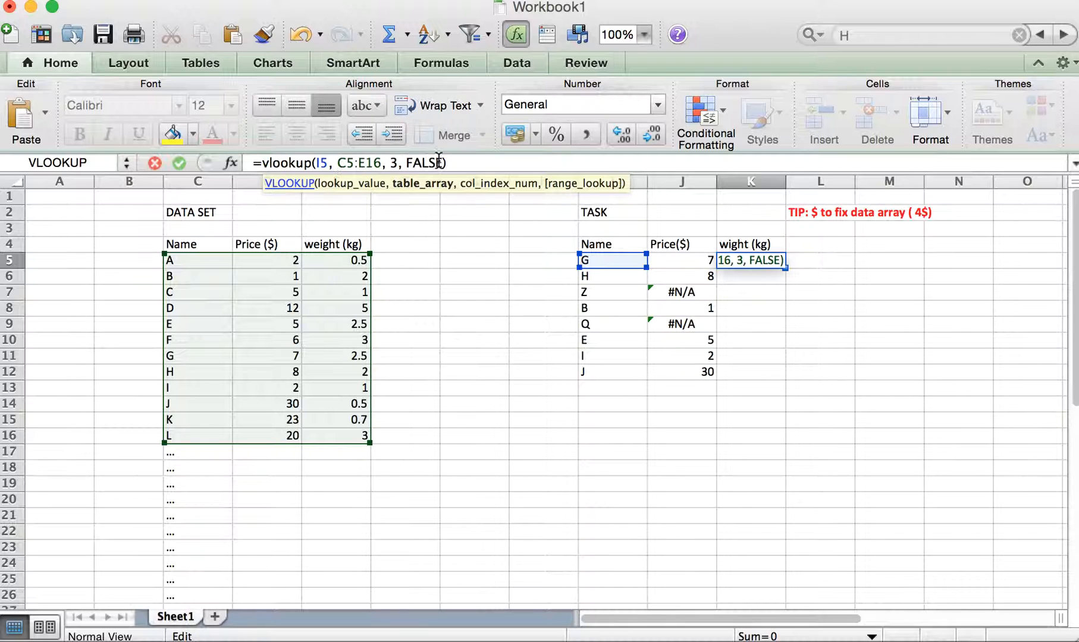
{"action": "type", "text": "$"}
{"action": "key", "text": "Right"}
{"action": "type", "text": "$C$"}
{"action": "key", "text": "Right"}
{"action": "type", "text": "$"}
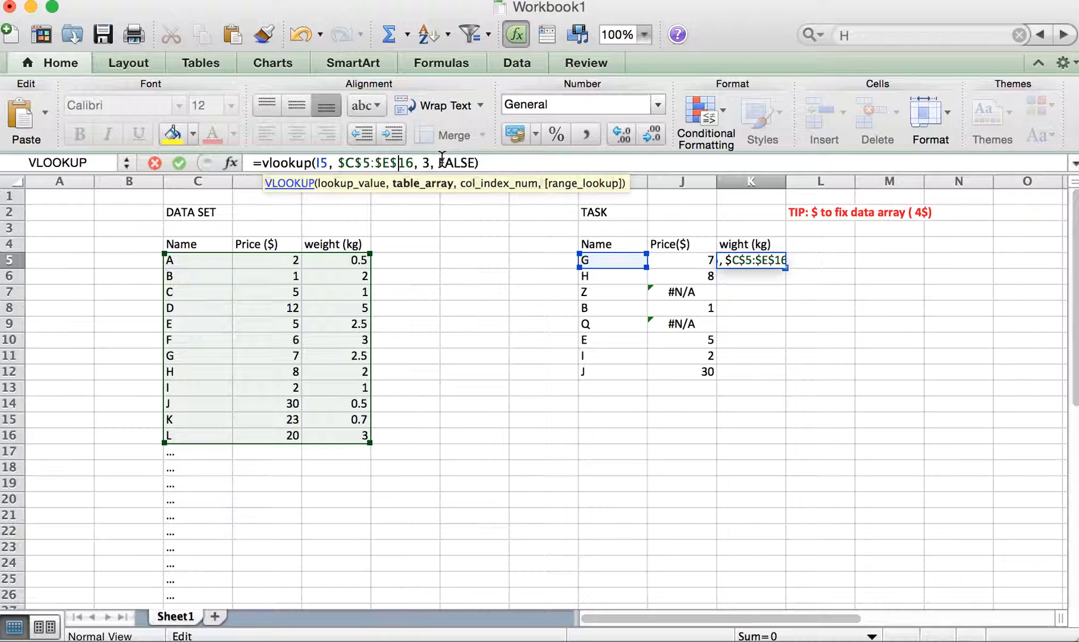
{"action": "left_click", "coordinate": [497, 161]}
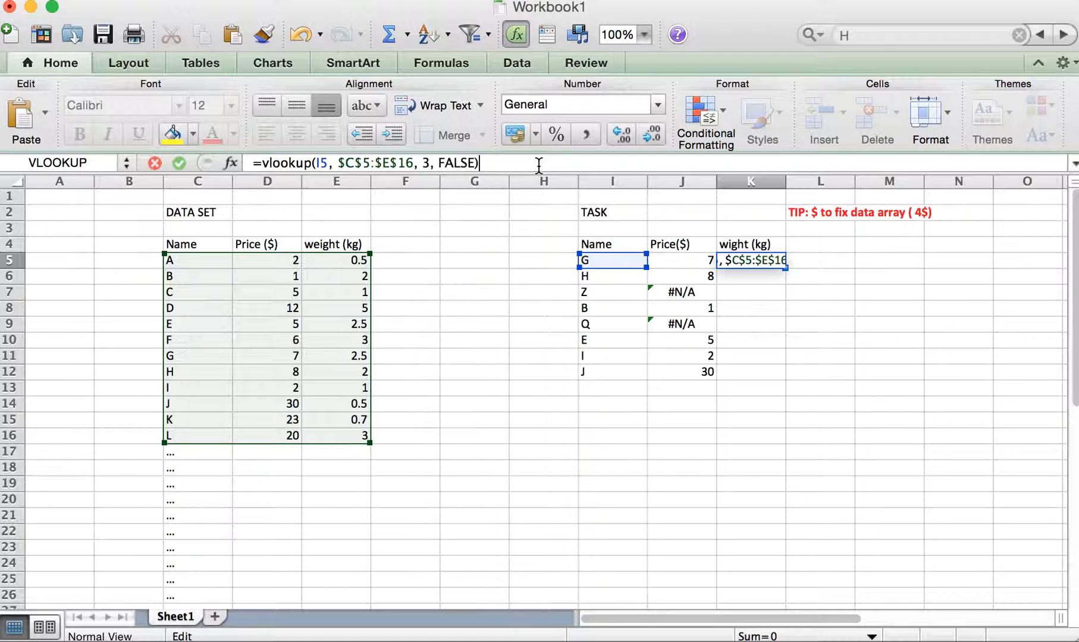
{"action": "key", "text": "Return"}
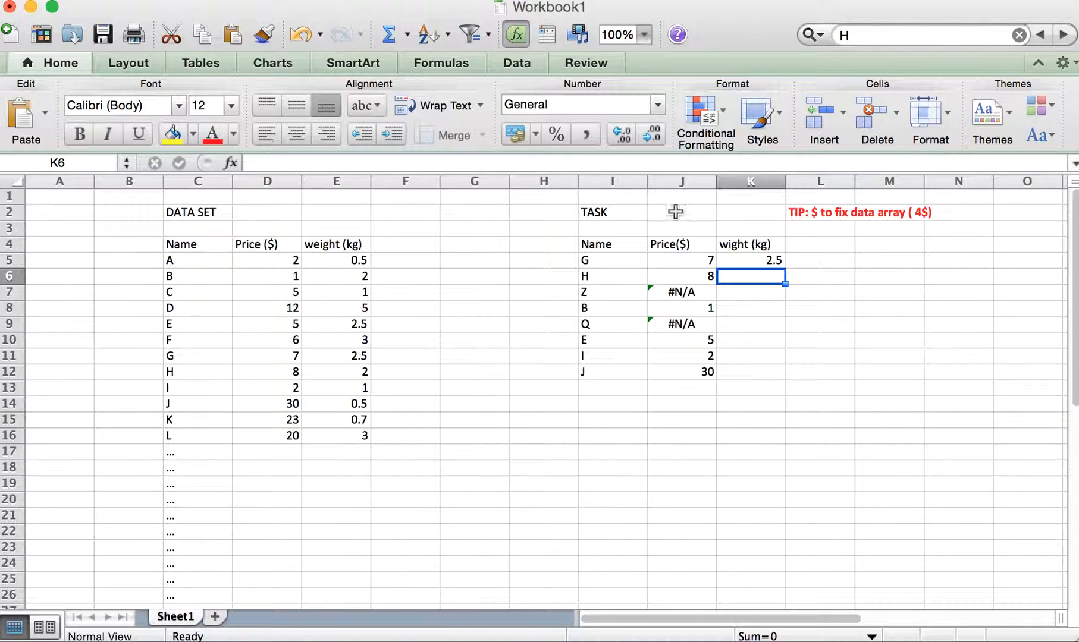
- Fill K5's weight lookup formula down the task table through K12
{"action": "left_click", "coordinate": [773, 261]}
{"action": "double_click", "coordinate": [785, 268]}
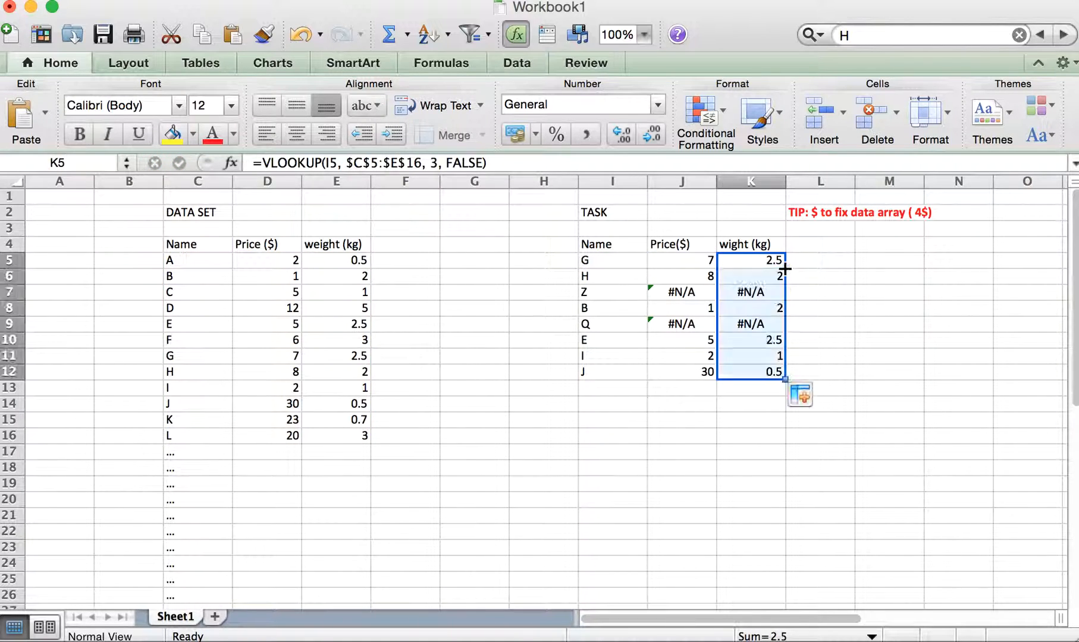
{"action": "left_click", "coordinate": [938, 325]}
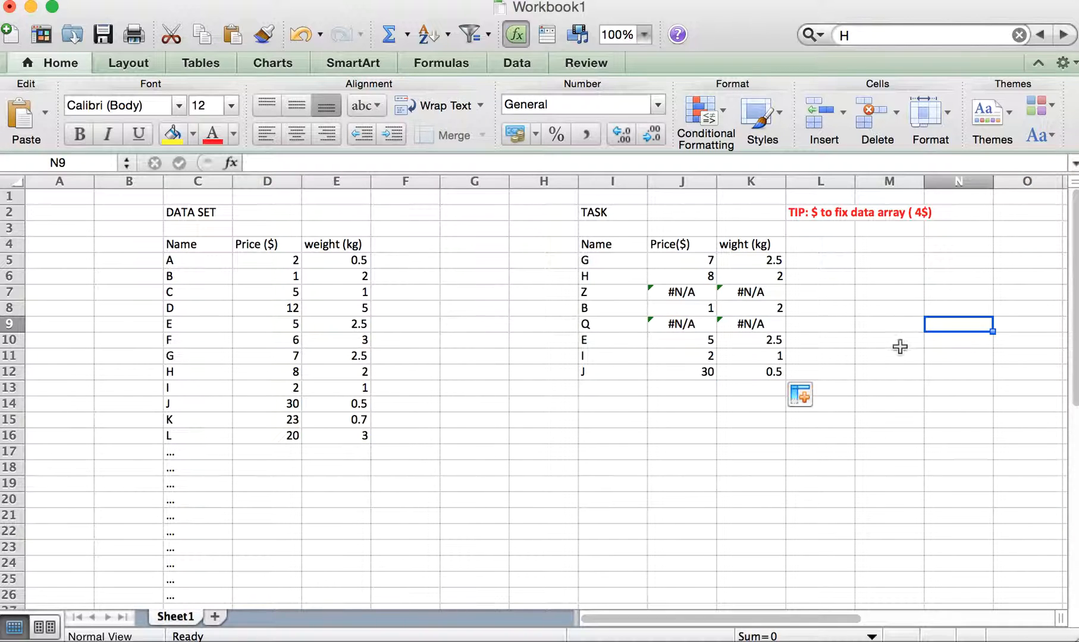
{"action": "left_click_drag", "start_coordinate": [612, 261], "coordinate": [774, 370]}
{"action": "left_click_drag", "start_coordinate": [619, 245], "coordinate": [774, 370]}
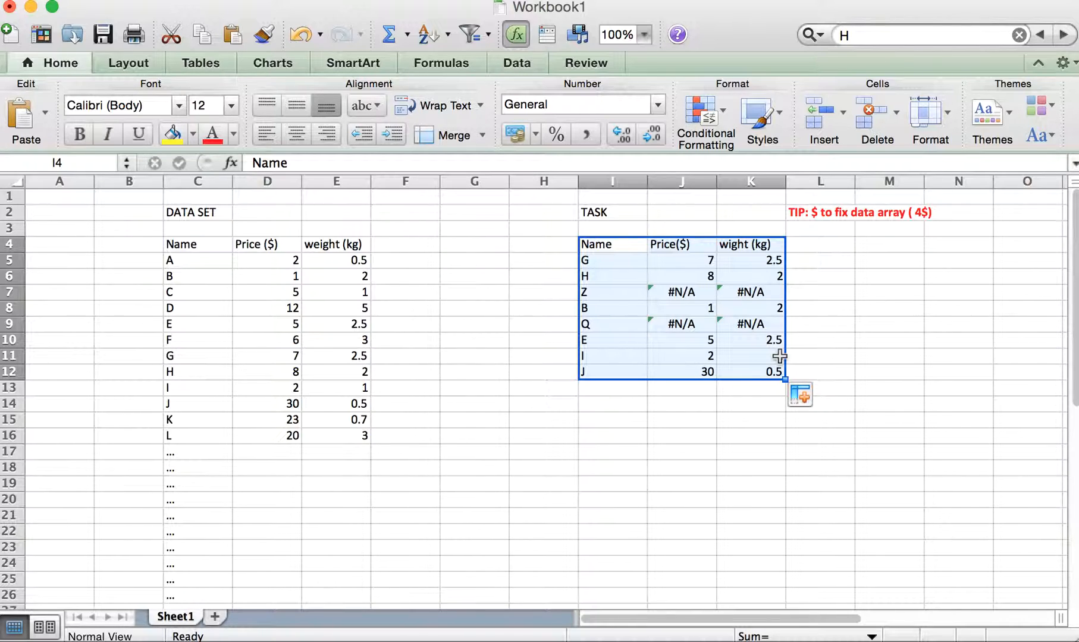
{"action": "left_click", "coordinate": [905, 320]}
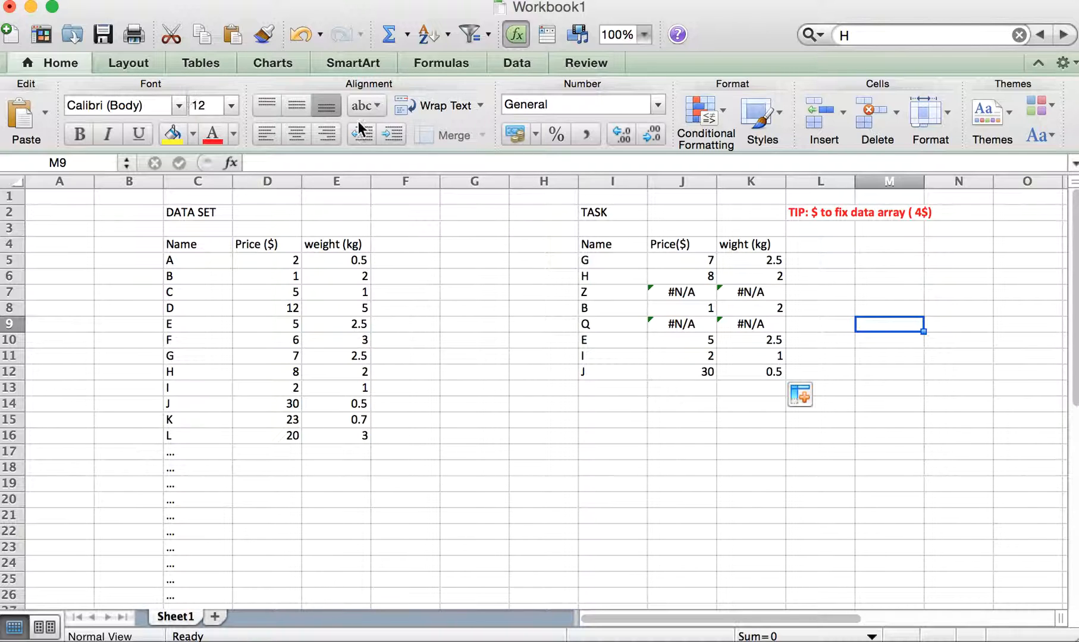
{"action": "mouse_move", "coordinate": [853, 610]}
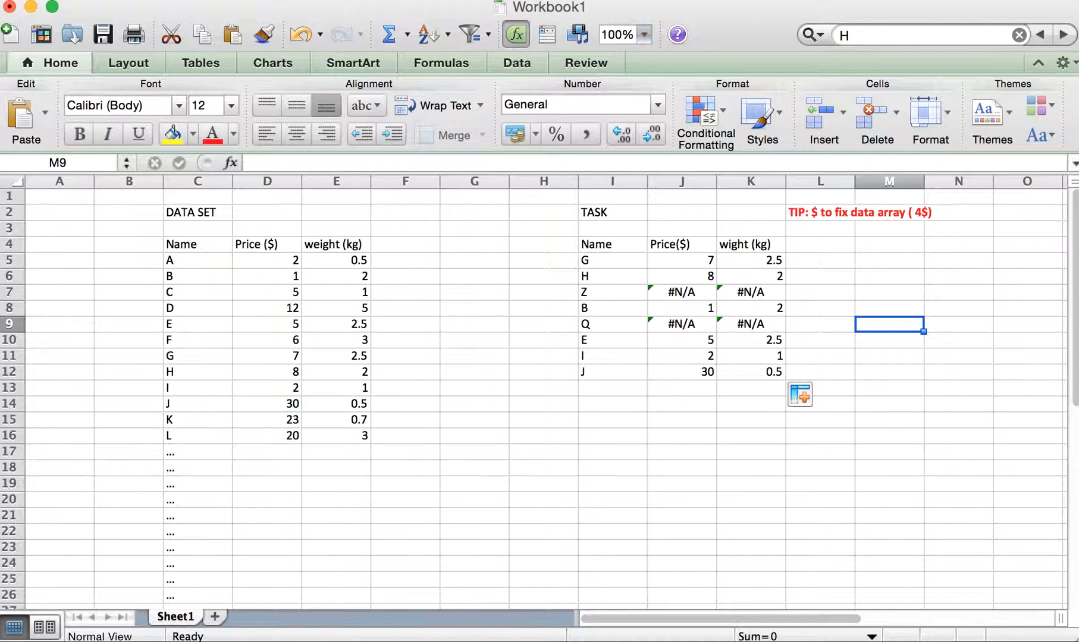